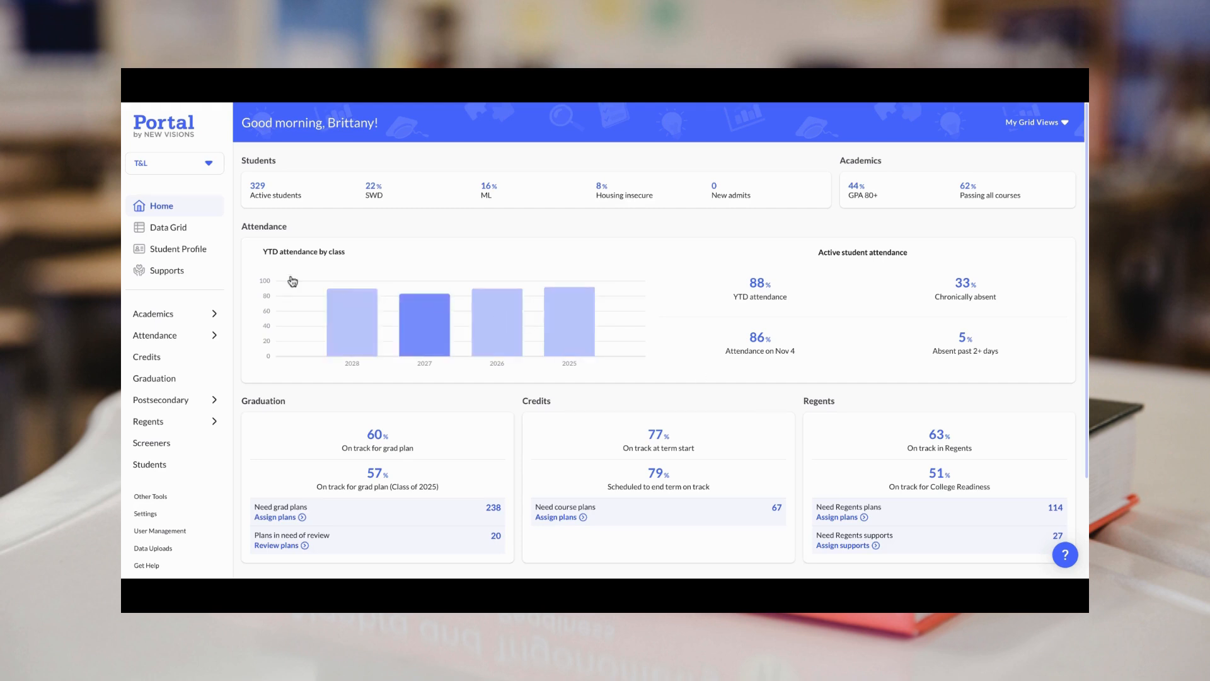
Open the Screeners page and review the available assessment, student filter and grouping options
{"action": "left_click", "coordinate": [179, 442]}
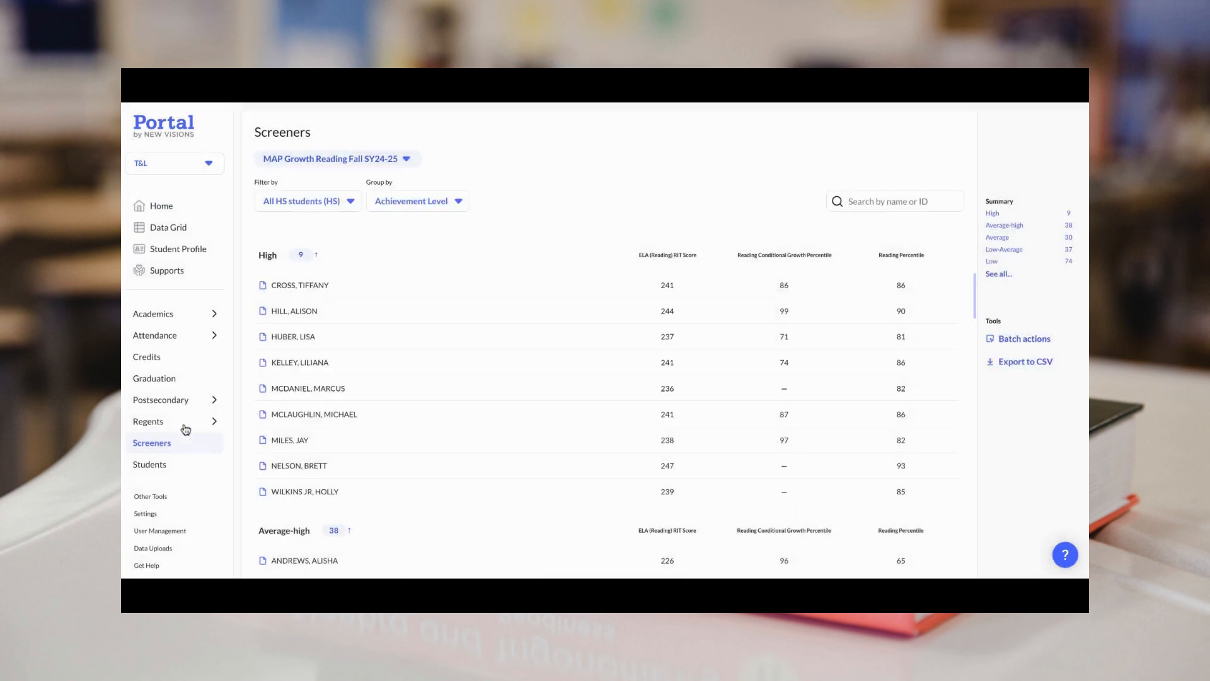
{"action": "left_click", "coordinate": [408, 159]}
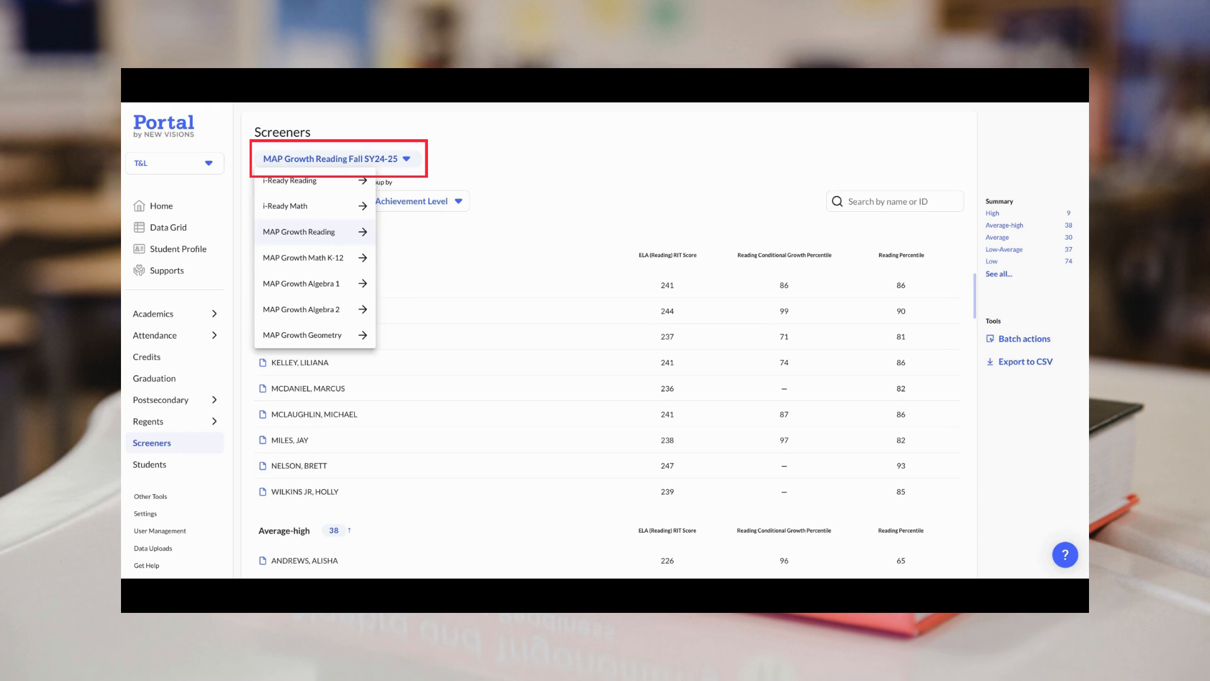
{"action": "left_click", "coordinate": [483, 162]}
{"action": "left_click", "coordinate": [325, 201]}
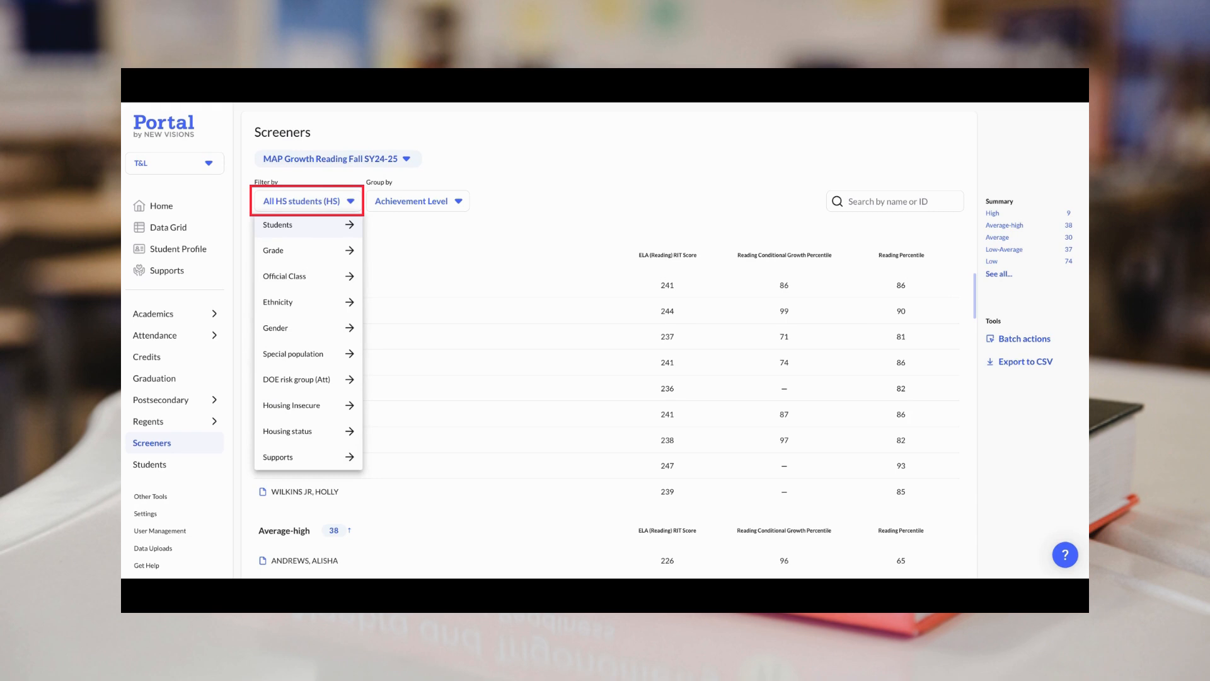
{"action": "left_click", "coordinate": [410, 202]}
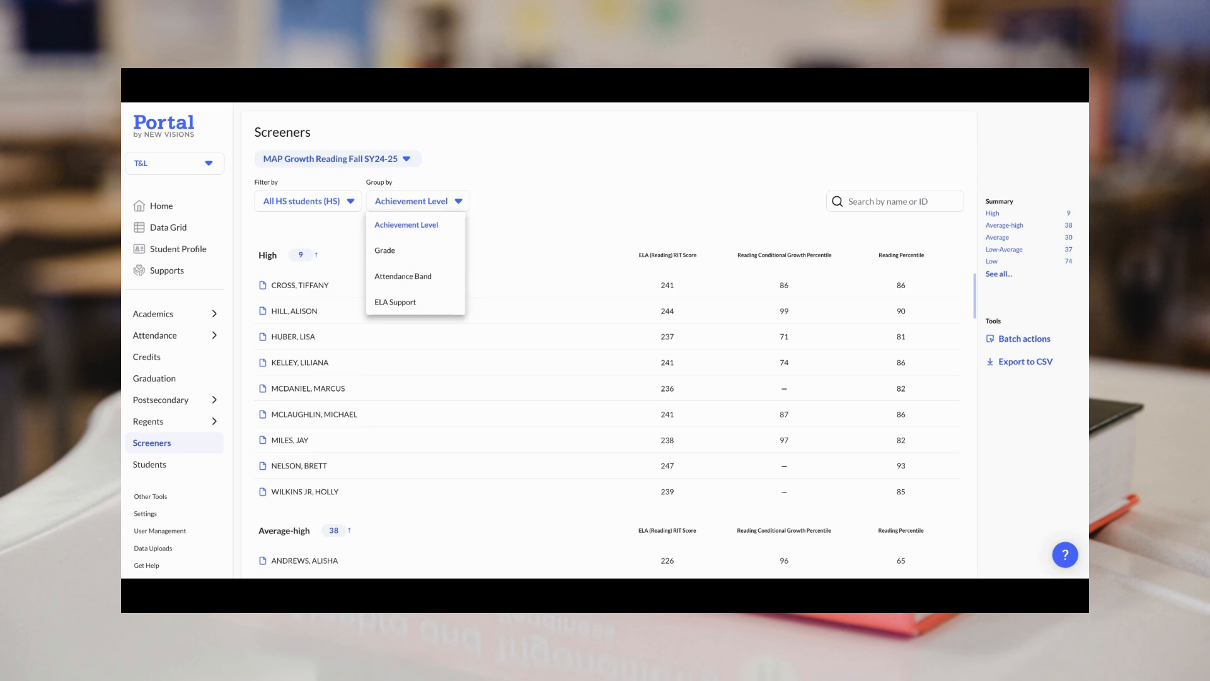
{"action": "left_click", "coordinate": [566, 214]}
Go to the Low achievement group in the MAP Growth Reading results and start batch actions
{"action": "scroll", "coordinate": [593, 303], "scroll_direction": "down", "scroll_amount": 2}
{"action": "scroll", "coordinate": [599, 338], "scroll_direction": "down", "scroll_amount": 10}
{"action": "scroll", "coordinate": [599, 345], "scroll_direction": "down", "scroll_amount": 5}
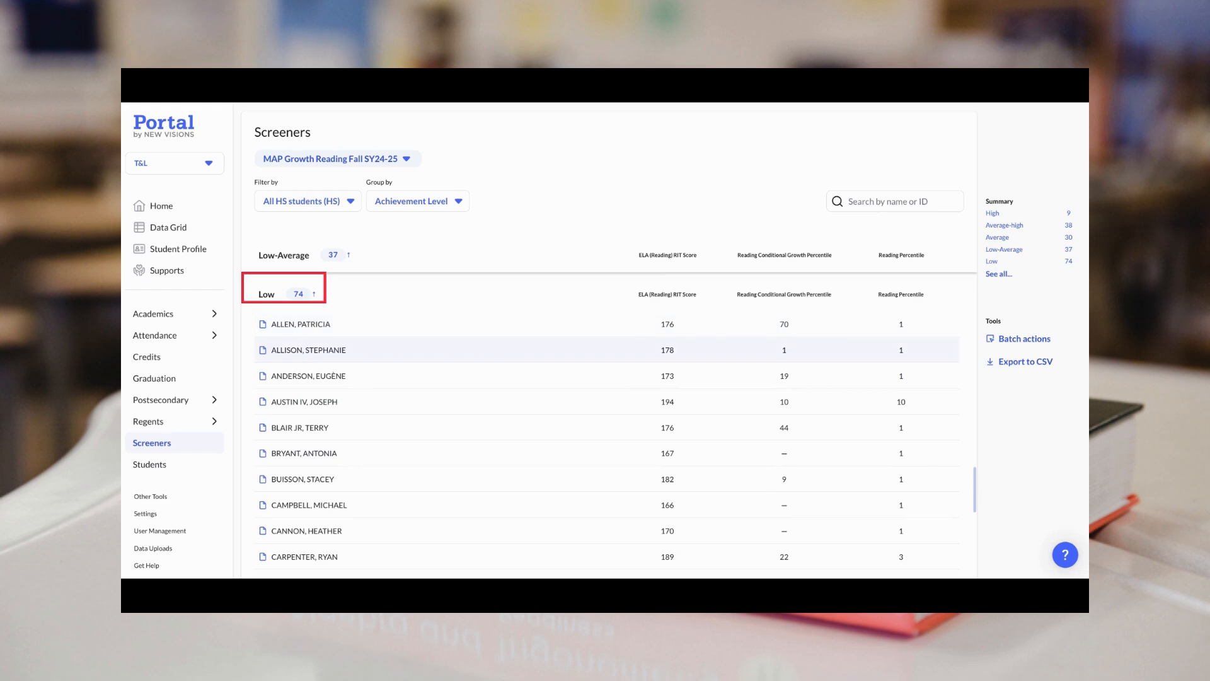
{"action": "mouse_move", "coordinate": [673, 301]}
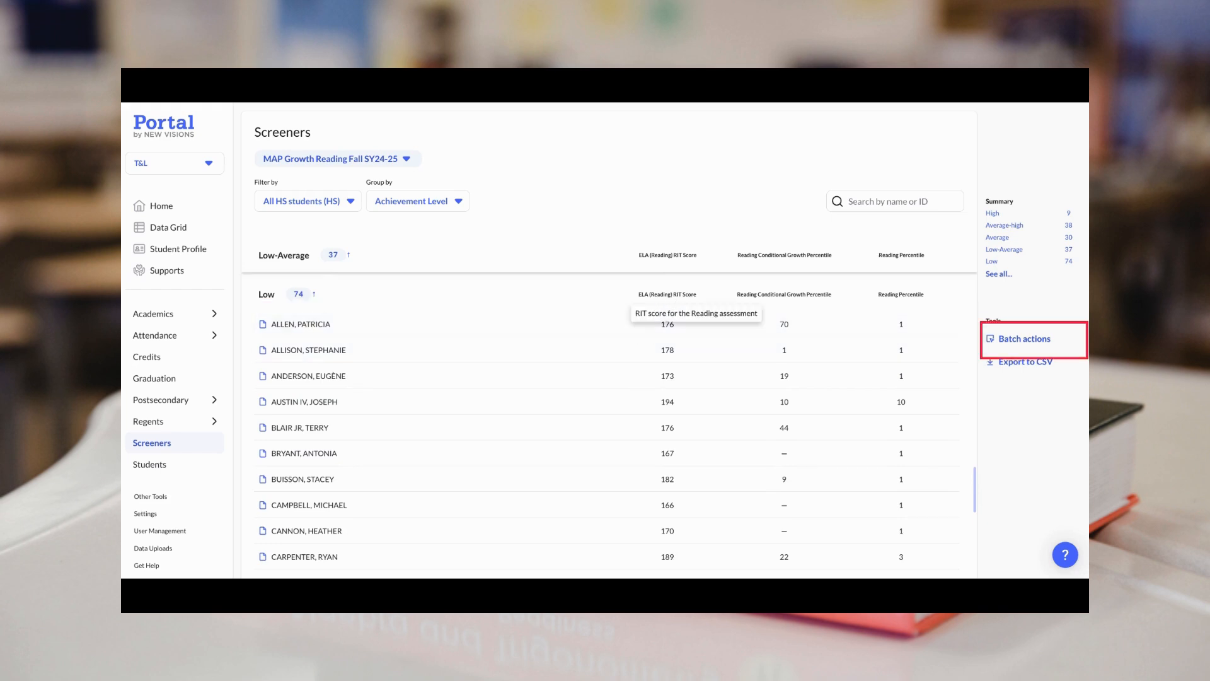
{"action": "left_click", "coordinate": [1032, 340]}
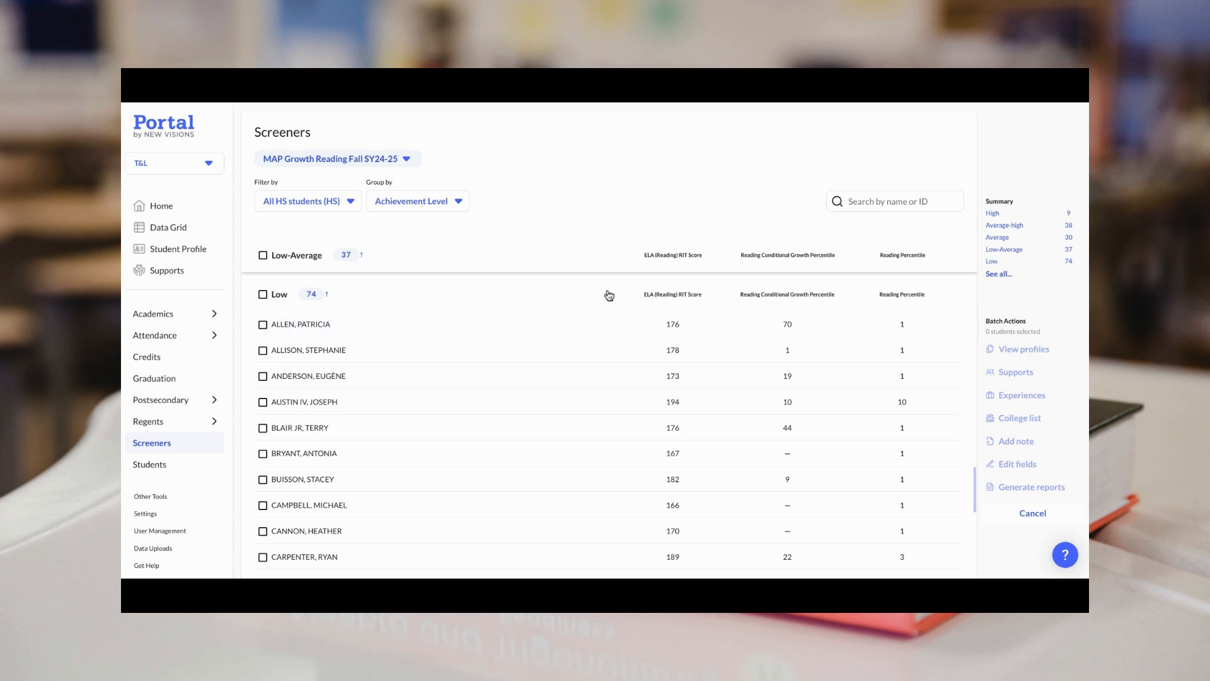
Select only the first four students in the Low achievement group
{"action": "left_click", "coordinate": [263, 295]}
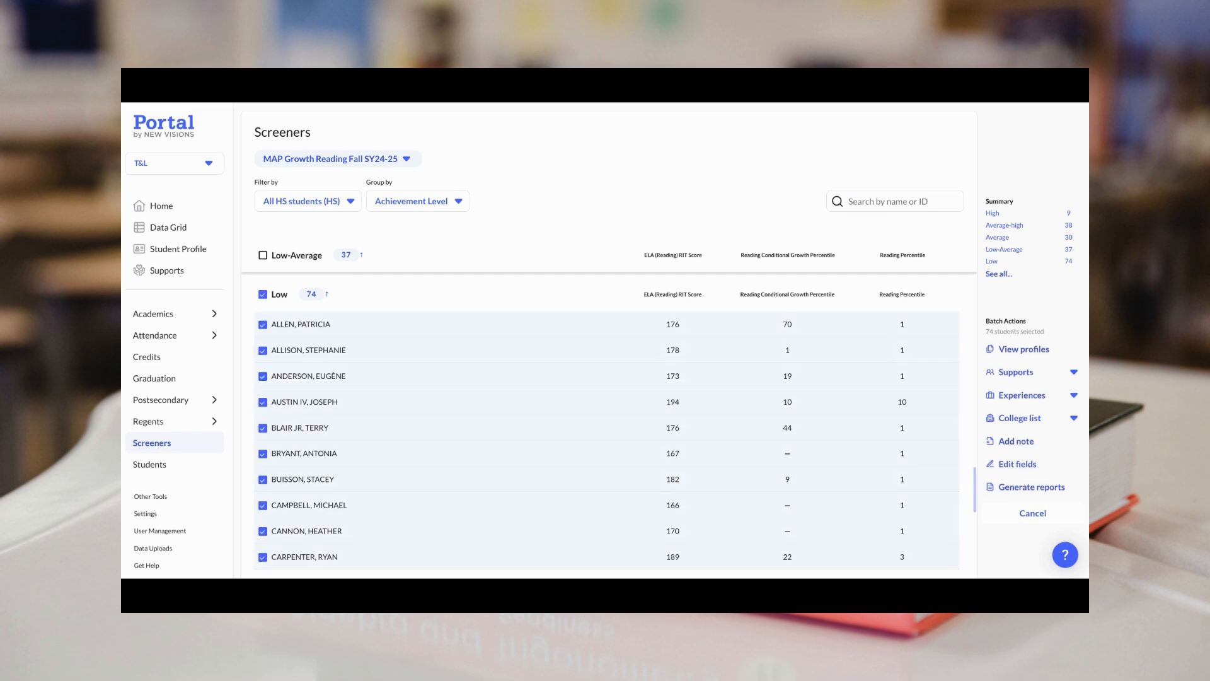
{"action": "left_click", "coordinate": [263, 295]}
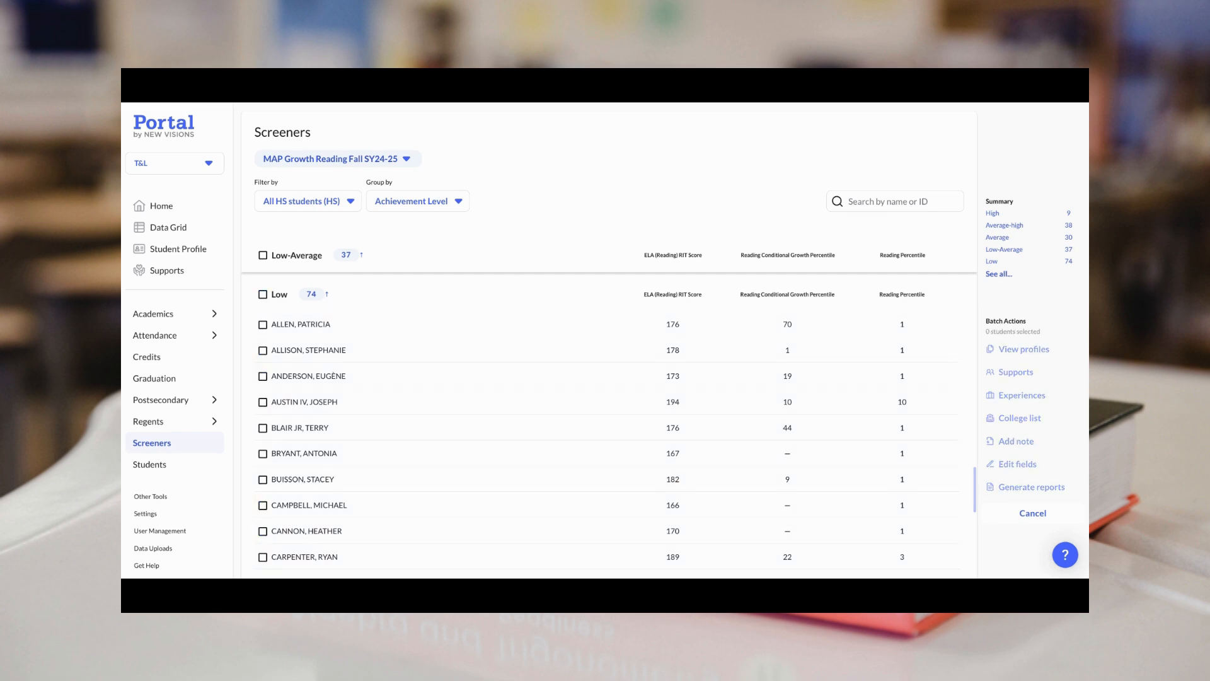
{"action": "left_click", "coordinate": [263, 324]}
{"action": "left_click", "coordinate": [263, 352]}
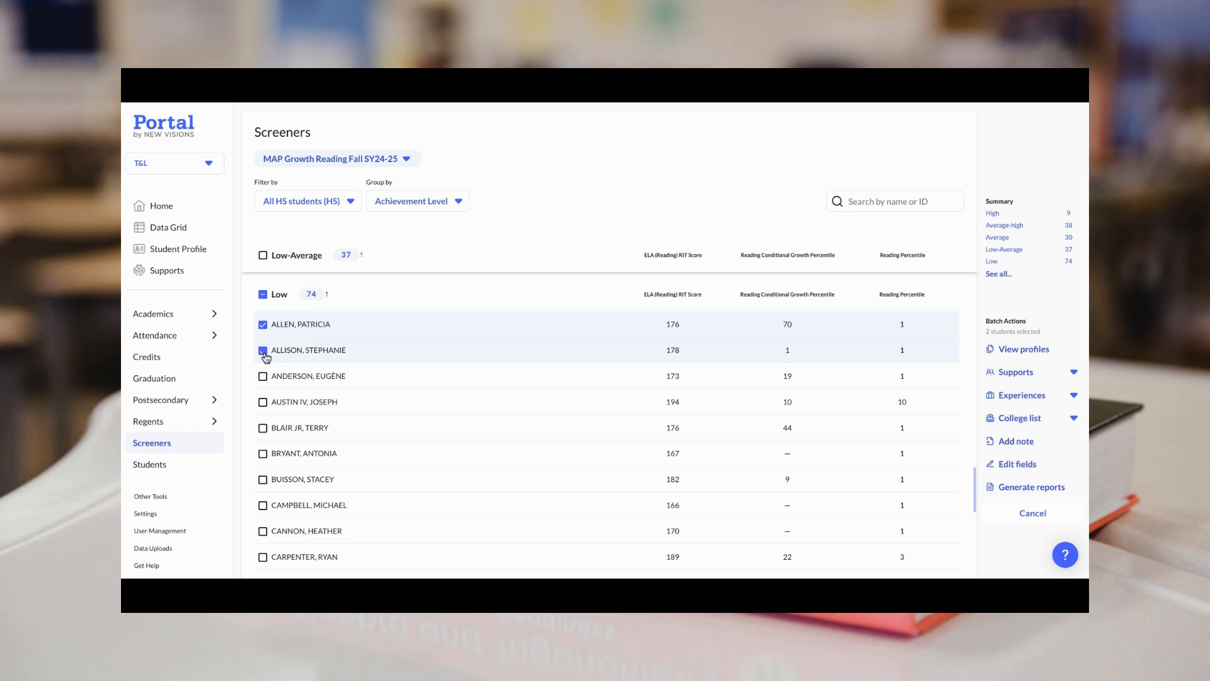
{"action": "left_click", "coordinate": [263, 377]}
{"action": "left_click", "coordinate": [263, 402]}
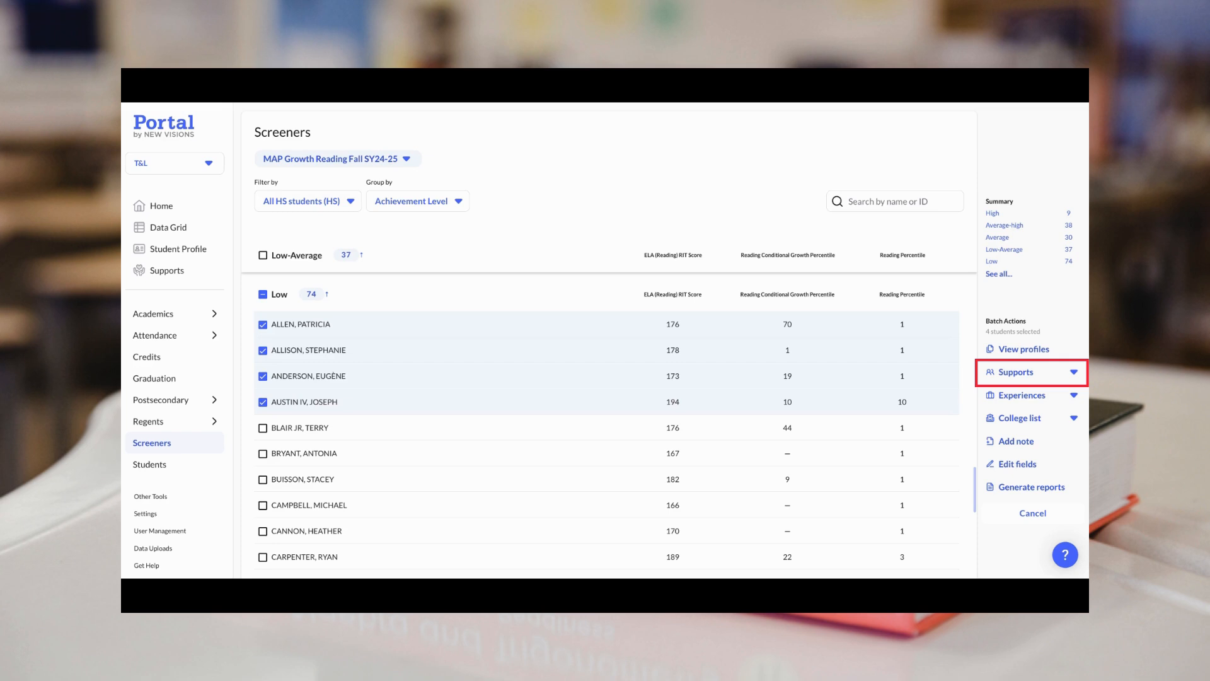
Start assigning a support to the selected students and choose to create a new support
{"action": "left_click", "coordinate": [1053, 377]}
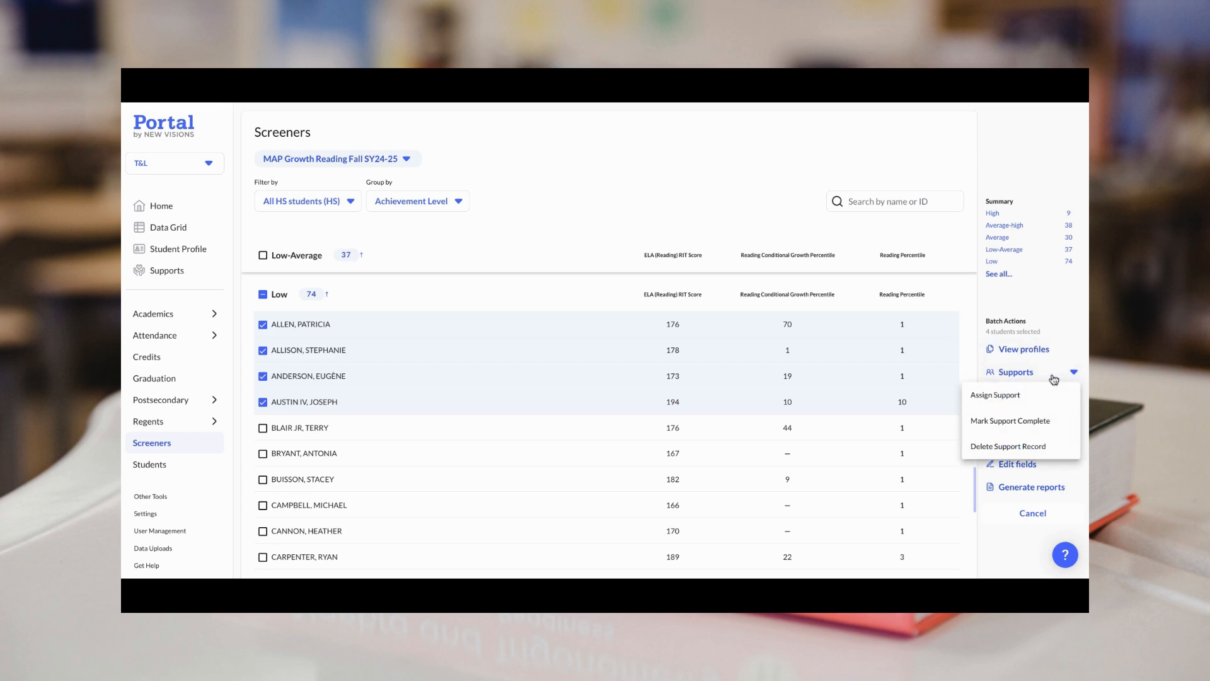
{"action": "left_click", "coordinate": [1041, 402]}
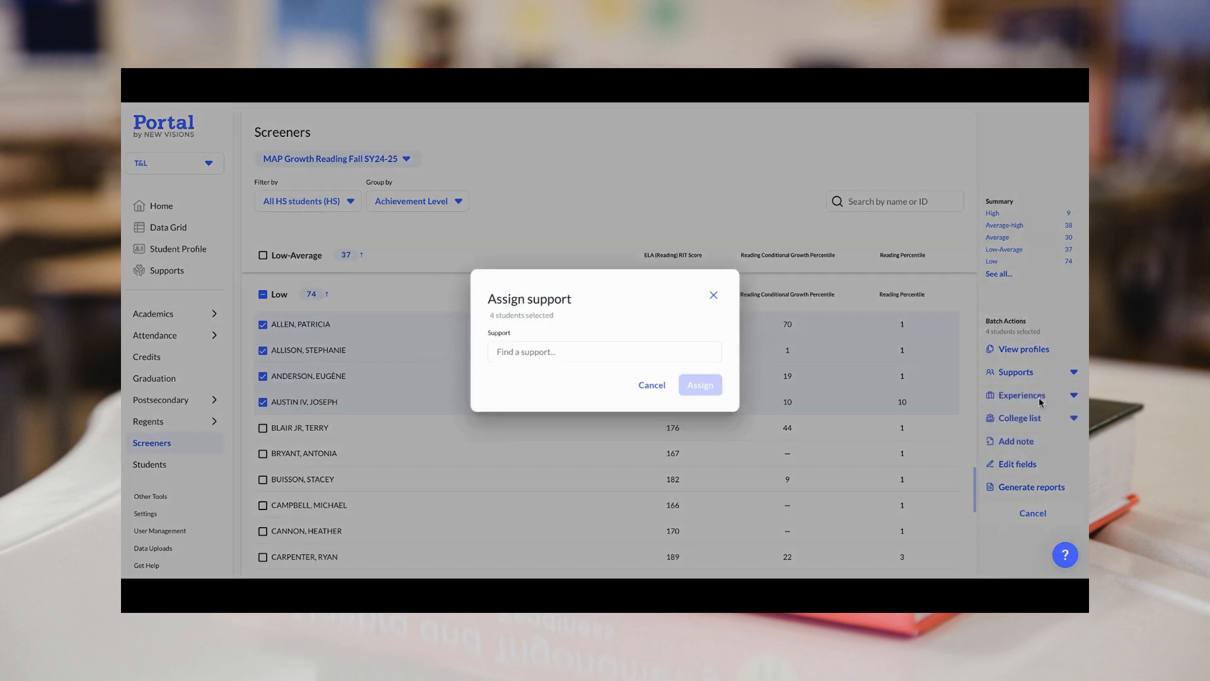
{"action": "left_click", "coordinate": [699, 356]}
{"action": "scroll", "coordinate": [694, 416], "scroll_direction": "down", "scroll_amount": 2}
{"action": "scroll", "coordinate": [680, 444], "scroll_direction": "down", "scroll_amount": 2}
{"action": "left_click", "coordinate": [641, 488]}
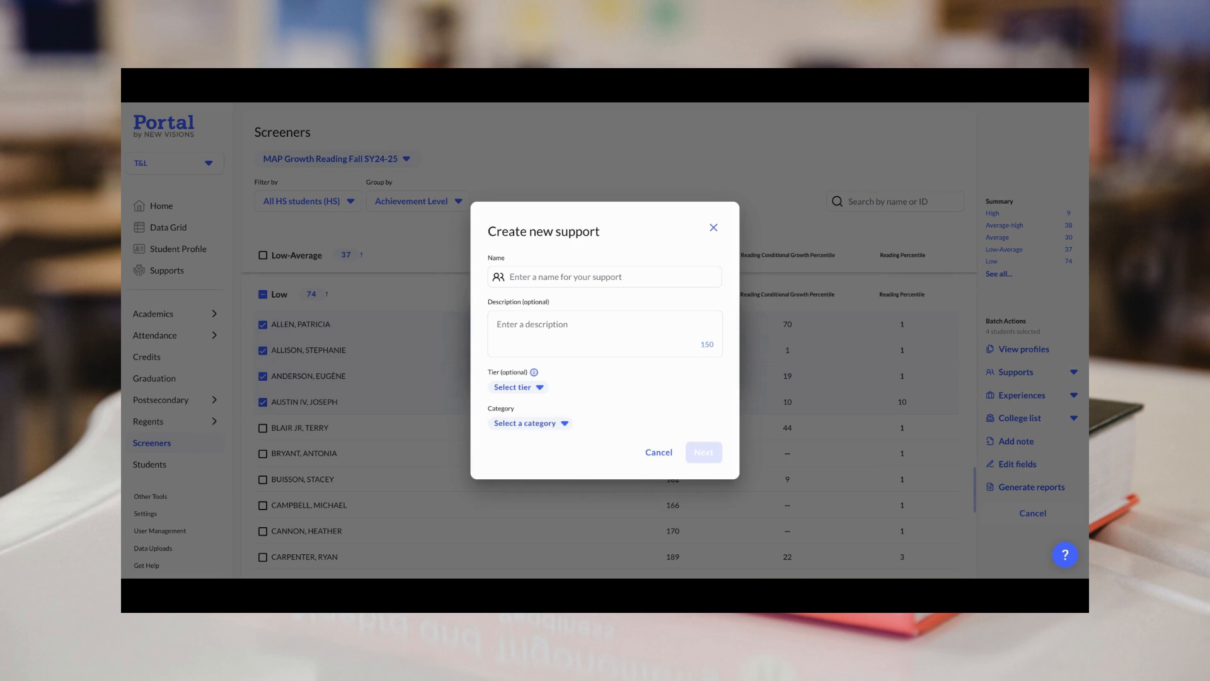
Name the support "Map Growth Reading: Group E" and describe it as "Improving Key Ideas, Details, and Connections"
{"action": "left_click", "coordinate": [604, 276]}
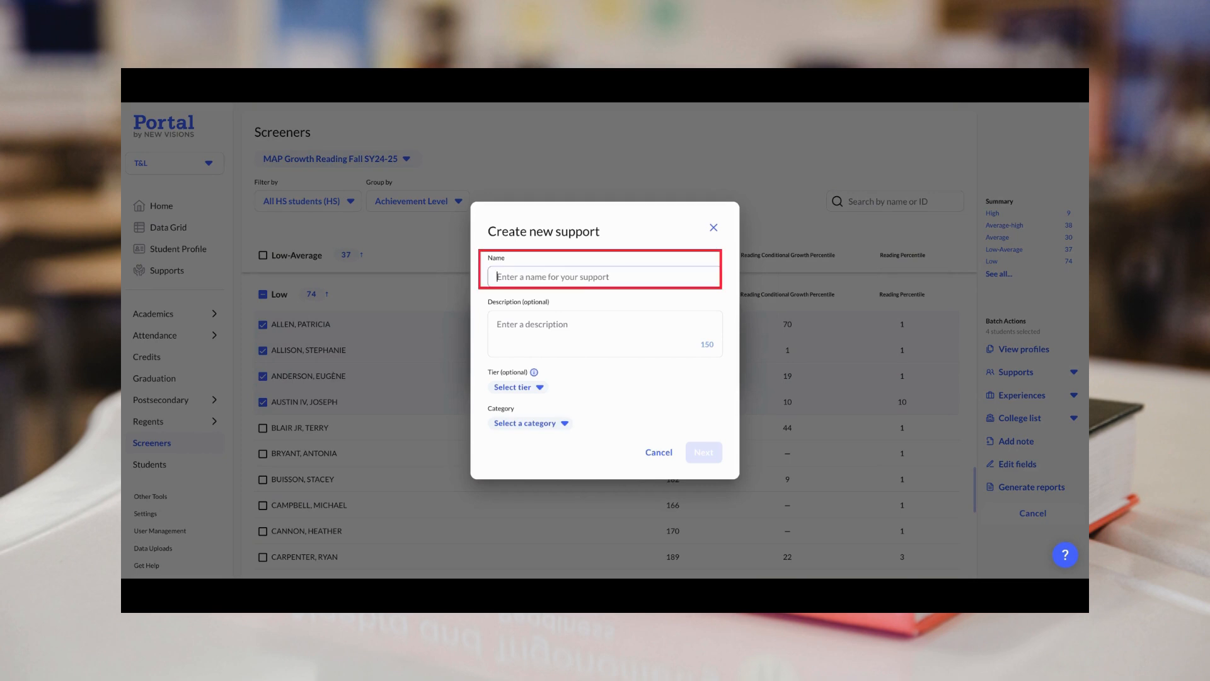
{"action": "type", "text": "Map Growth Reading: Group E"}
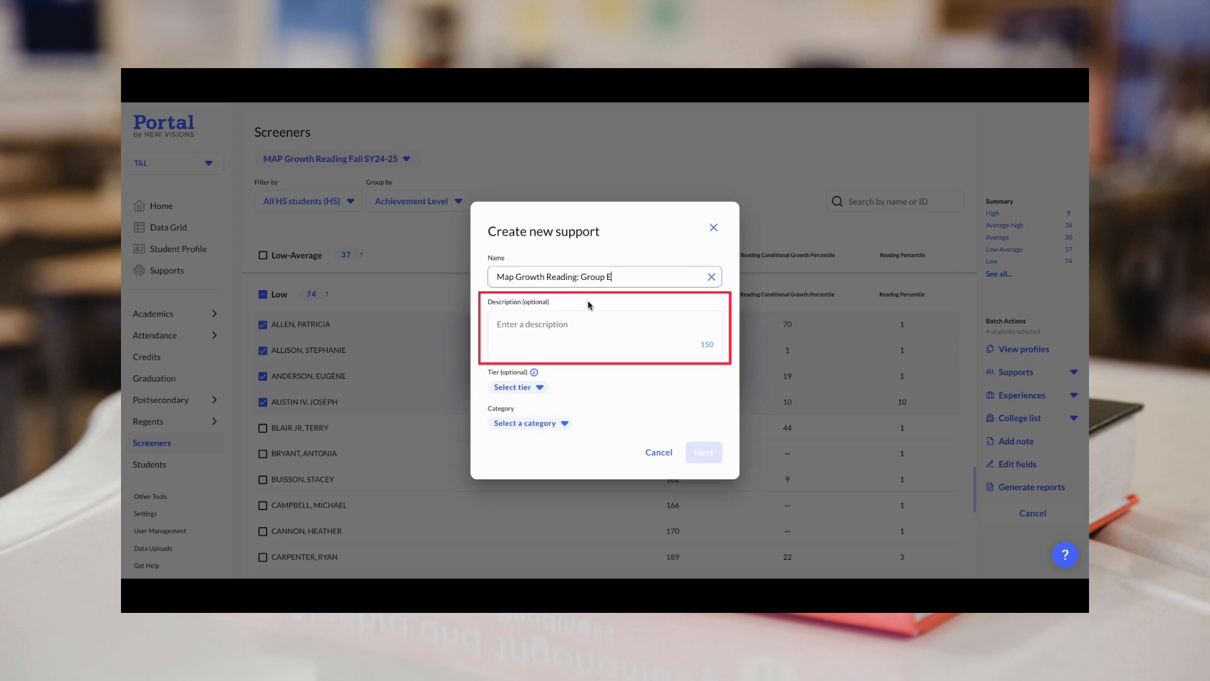
{"action": "left_click", "coordinate": [681, 209]}
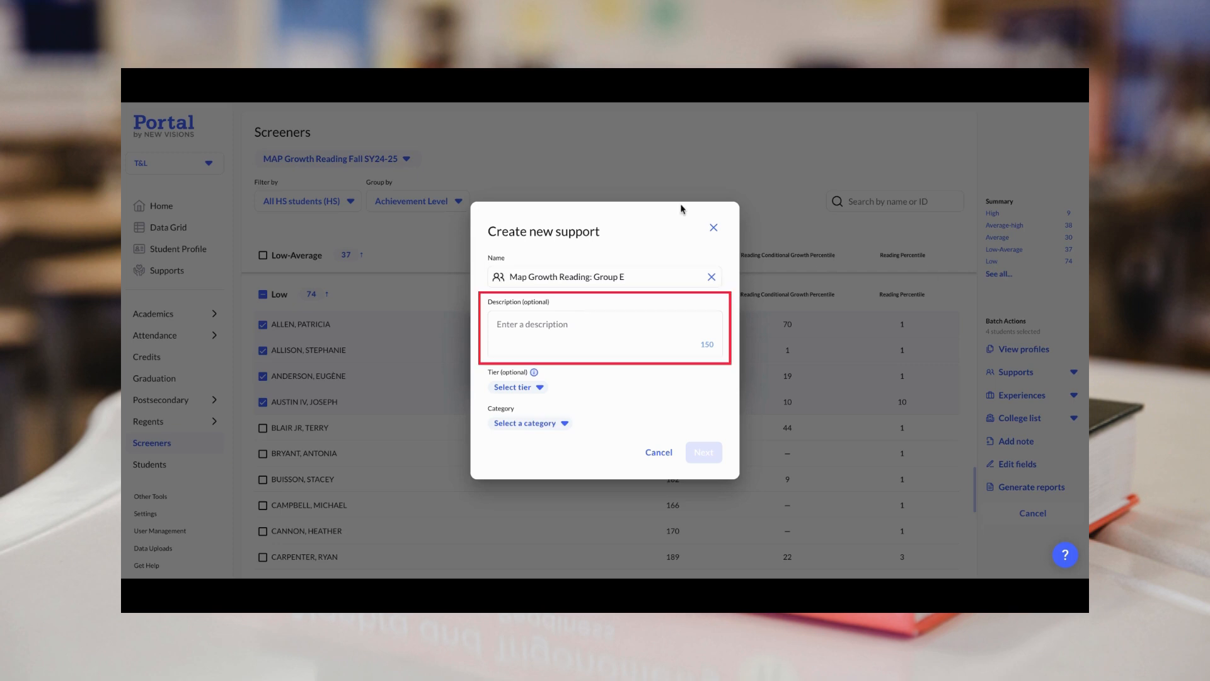
{"action": "left_click", "coordinate": [557, 333]}
{"action": "type", "text": "Improving Key Ideas, Details, and Connections"}
{"action": "key", "text": "Return"}
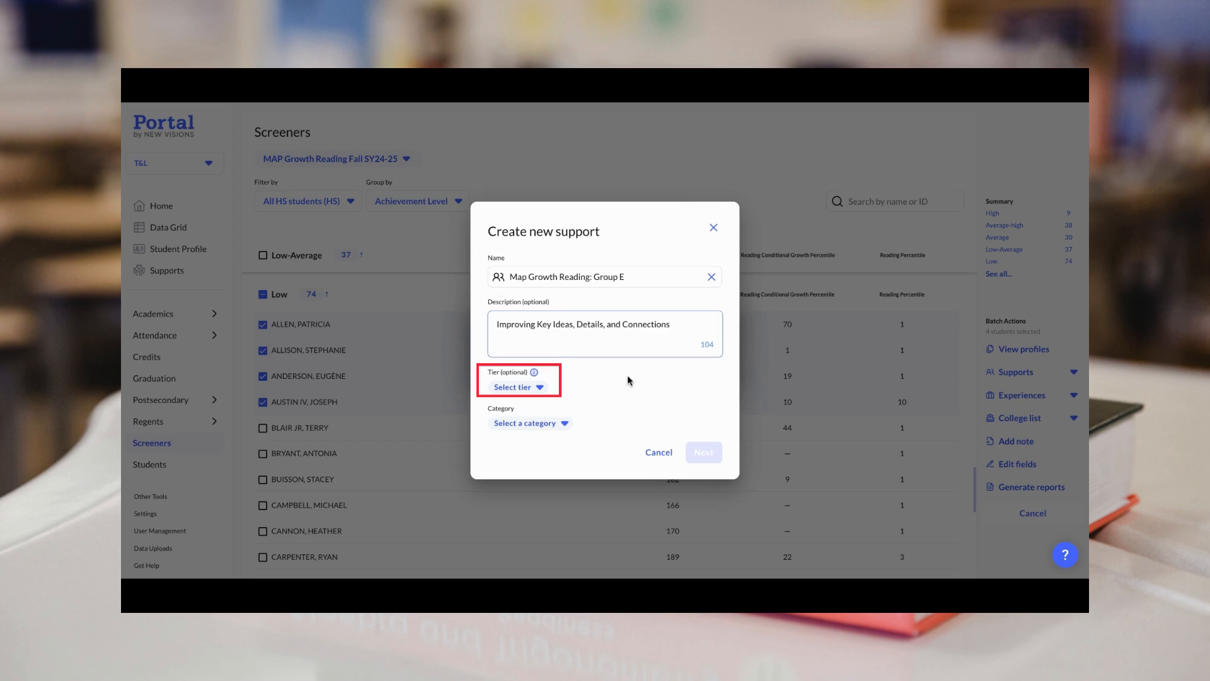
Classify the support as Tier 2 - Strategic, targeted intervention, category Academic, subject ELA, and continue to its scheduling details
{"action": "left_click", "coordinate": [539, 389]}
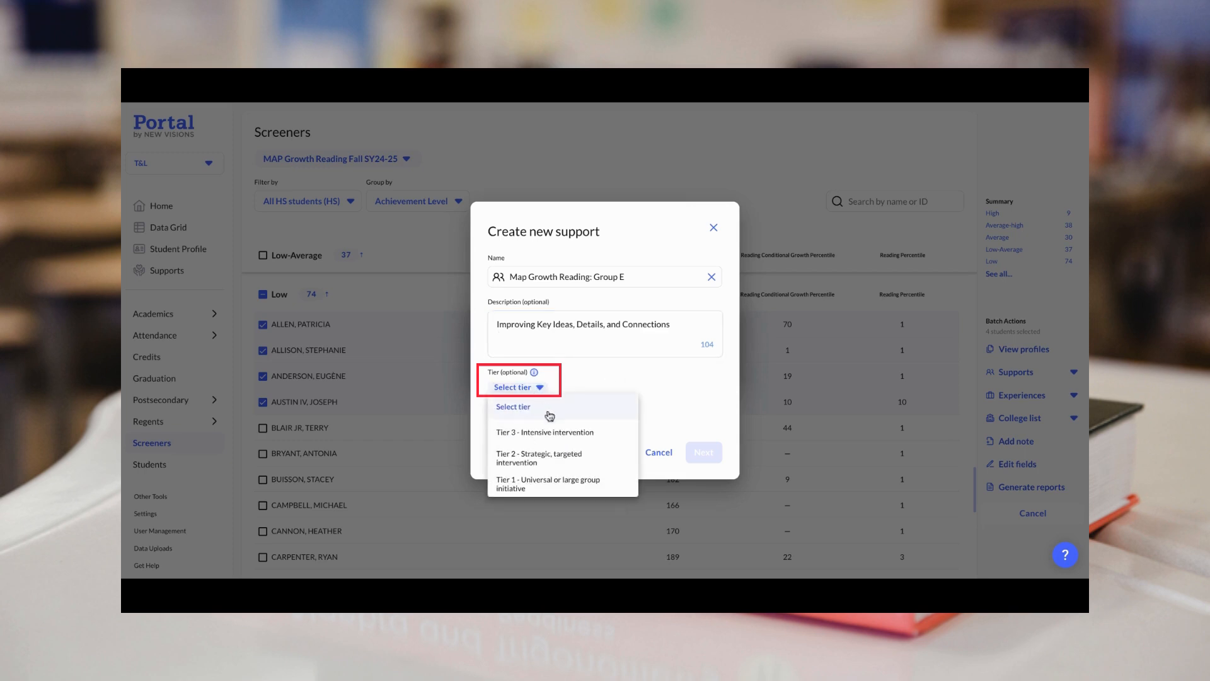
{"action": "left_click", "coordinate": [560, 461]}
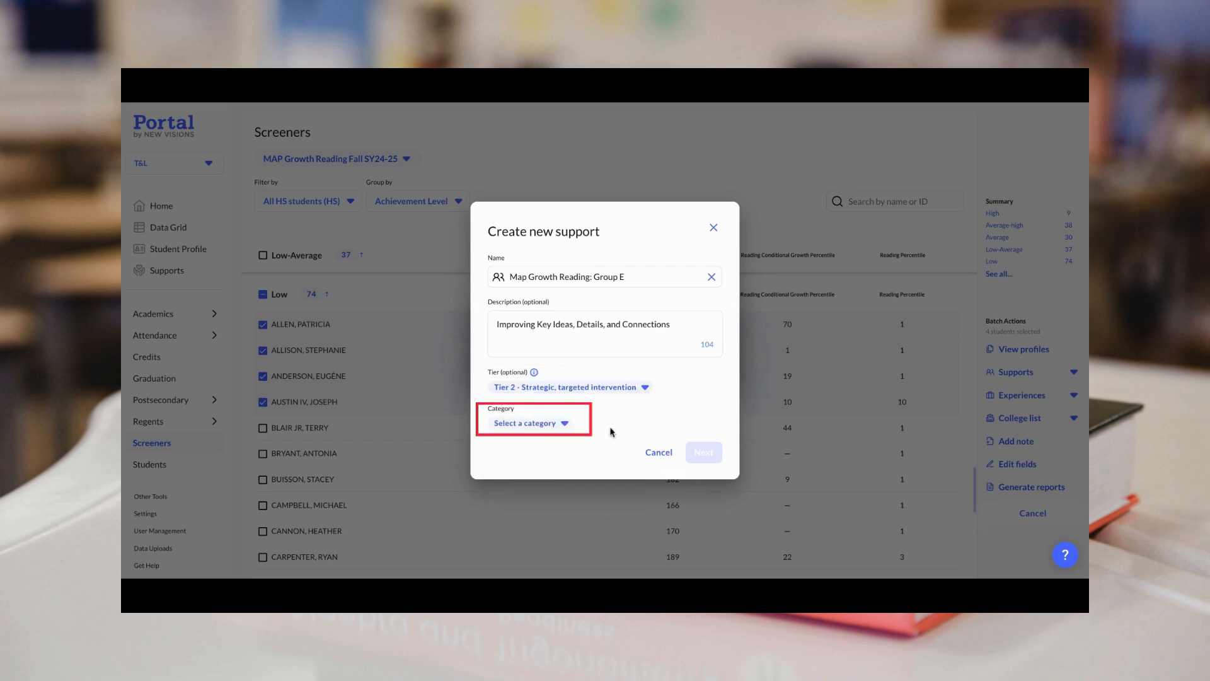
{"action": "left_click", "coordinate": [560, 426]}
{"action": "left_click", "coordinate": [541, 470]}
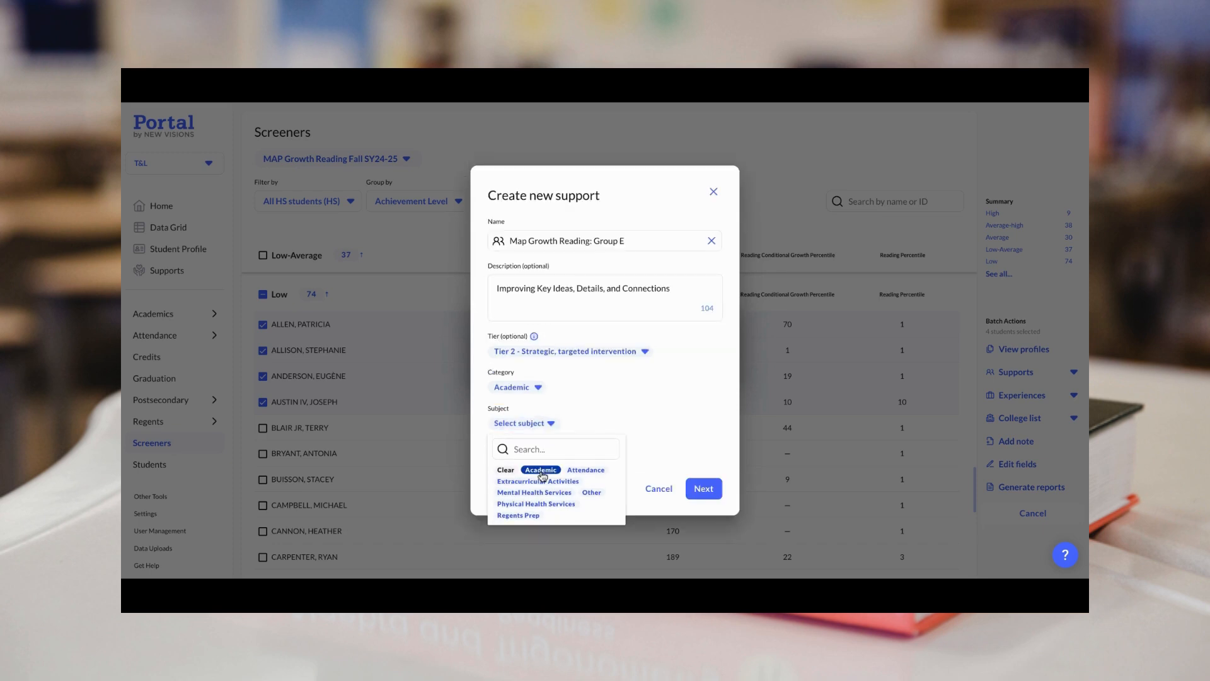
{"action": "left_click", "coordinate": [530, 426]}
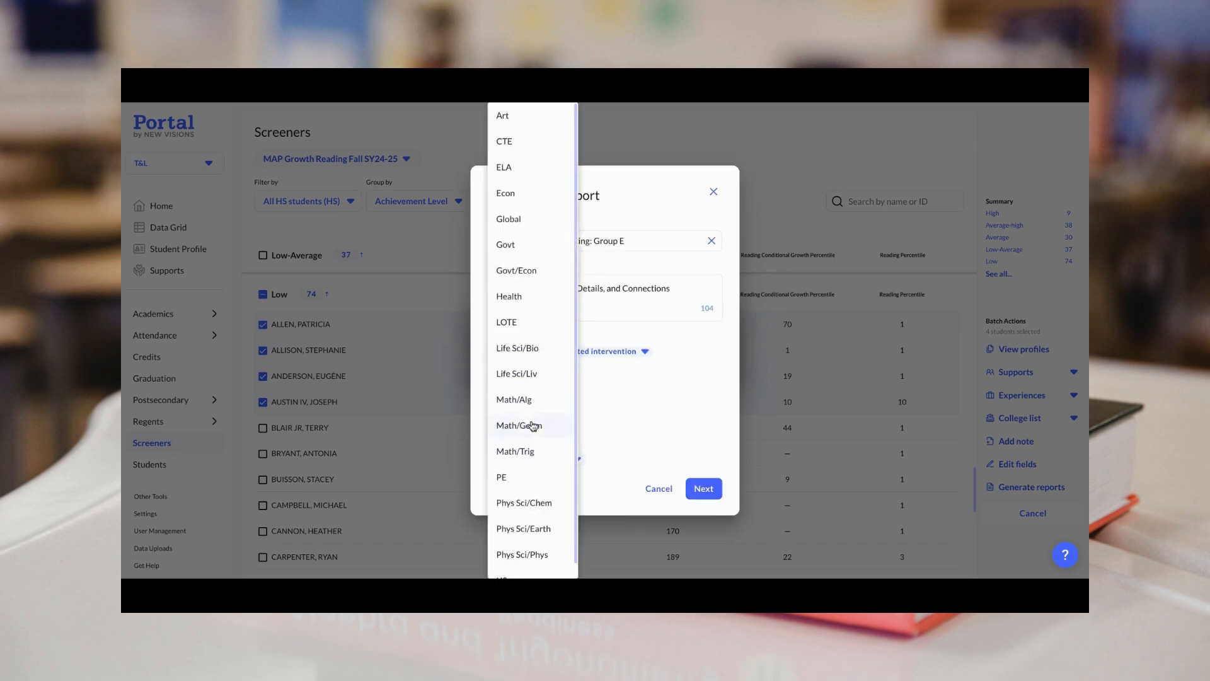
{"action": "left_click", "coordinate": [548, 167]}
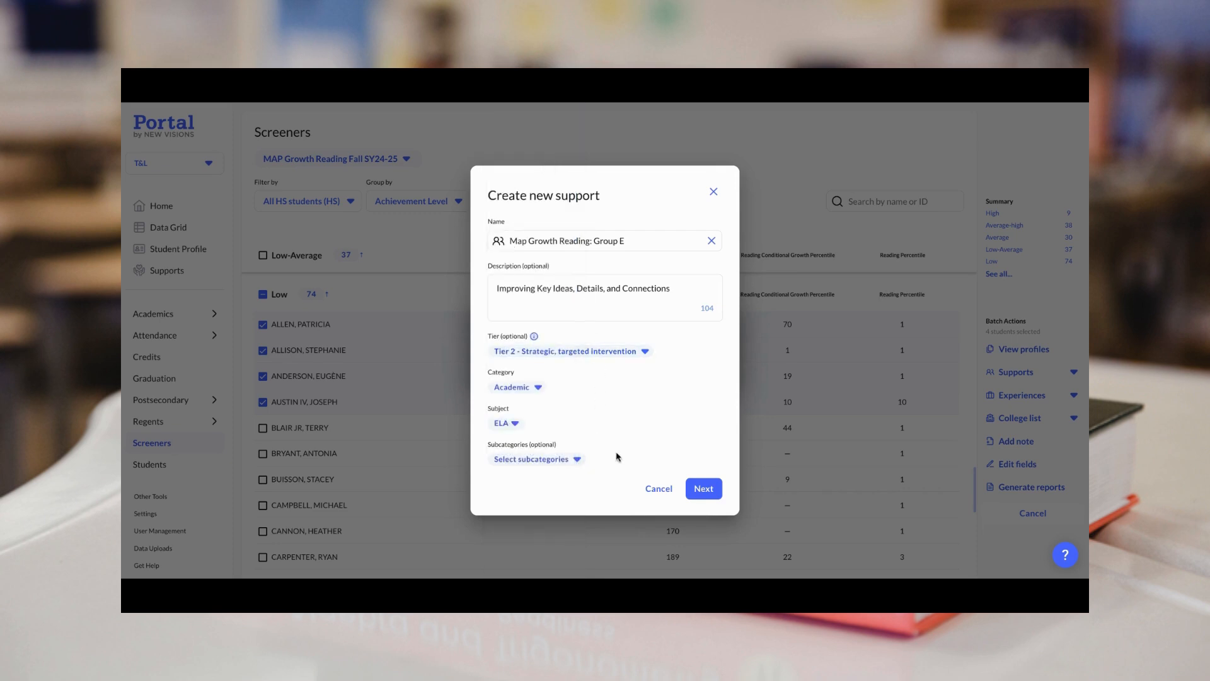
{"action": "left_click", "coordinate": [702, 492]}
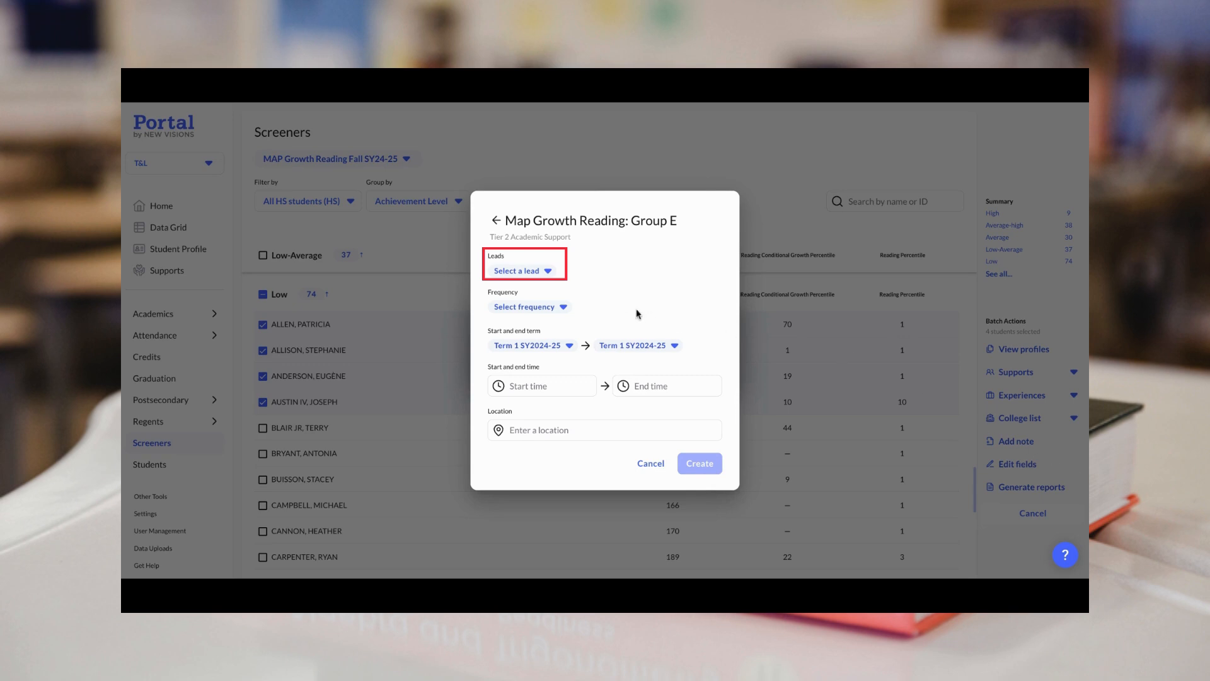
Assign a staff member as the support's lead
{"action": "left_click", "coordinate": [553, 271]}
{"action": "left_click", "coordinate": [536, 329]}
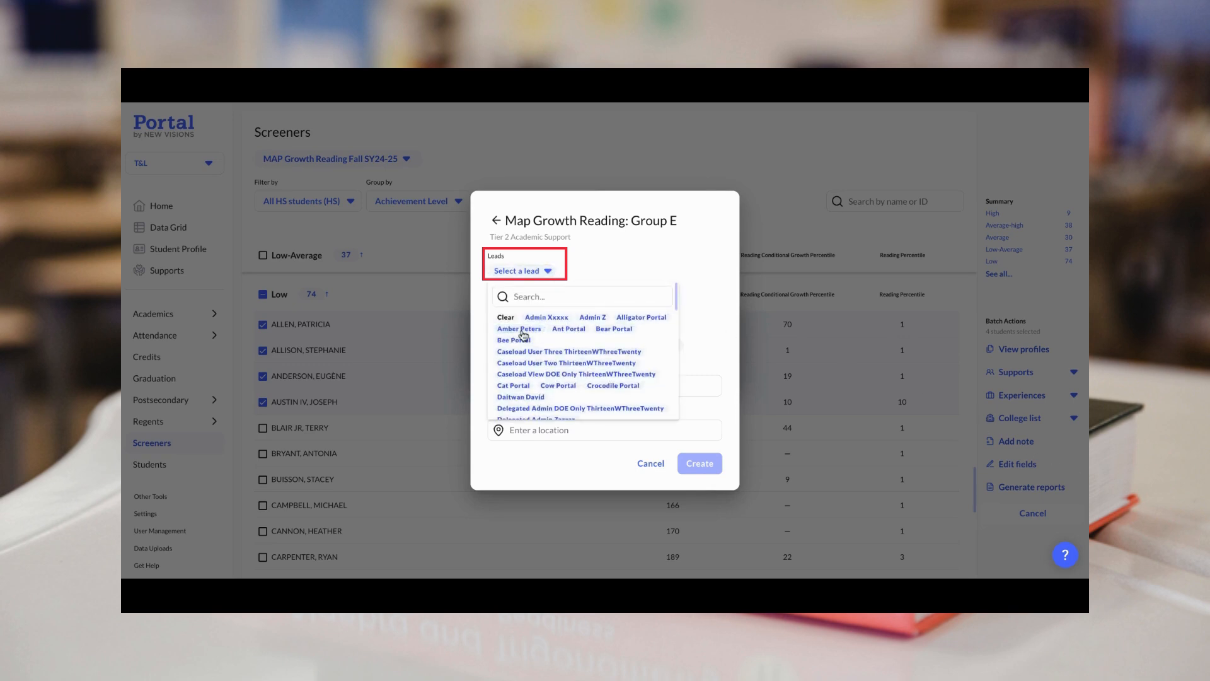
{"action": "left_click", "coordinate": [666, 258]}
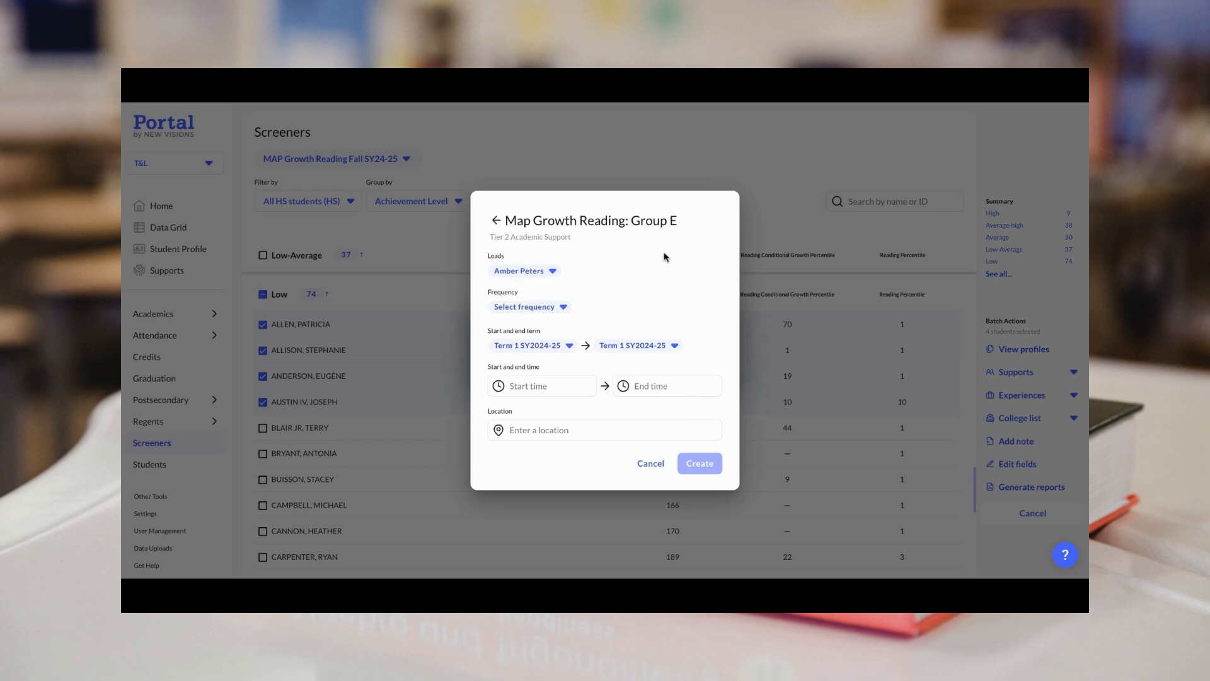
Set a custom frequency that repeats every 2 weeks on Monday, Tuesday and Friday
{"action": "left_click", "coordinate": [562, 308]}
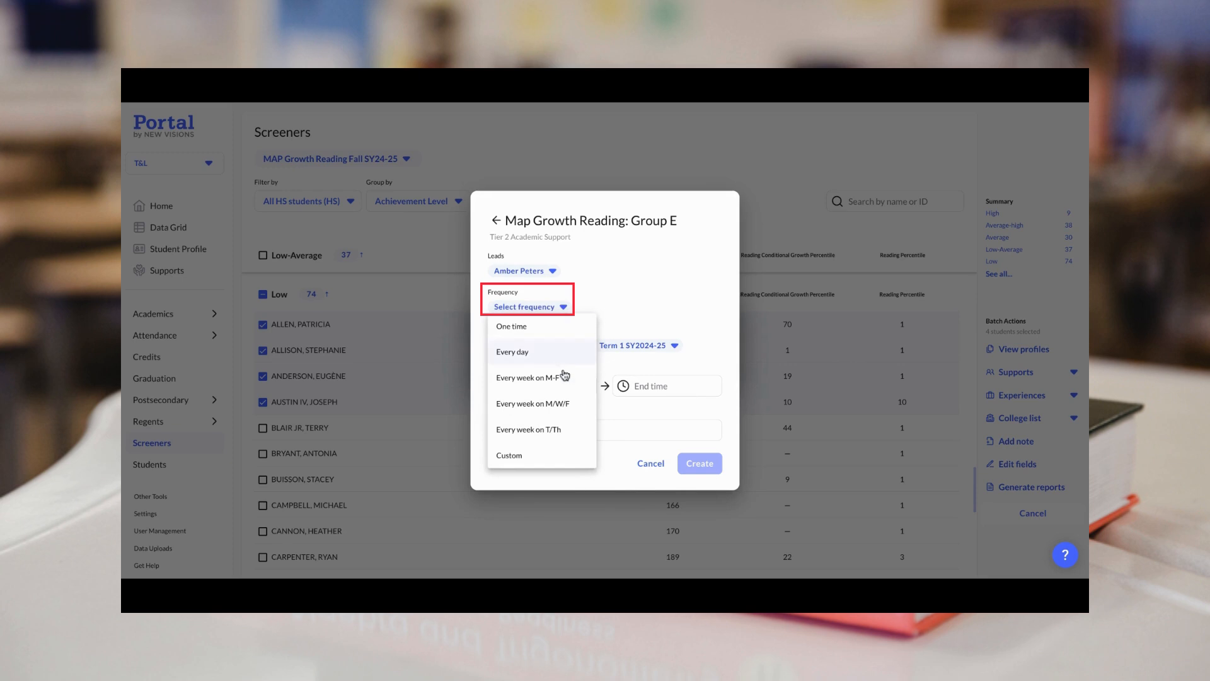
{"action": "left_click", "coordinate": [540, 454]}
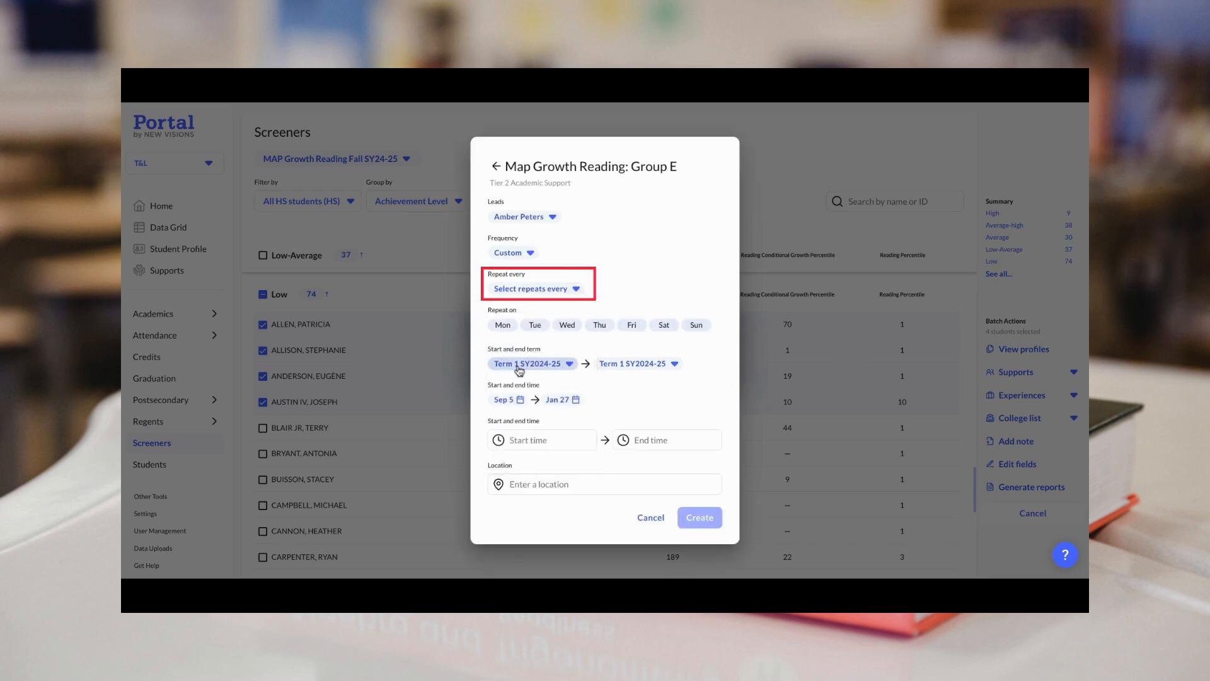
{"action": "left_click", "coordinate": [515, 291]}
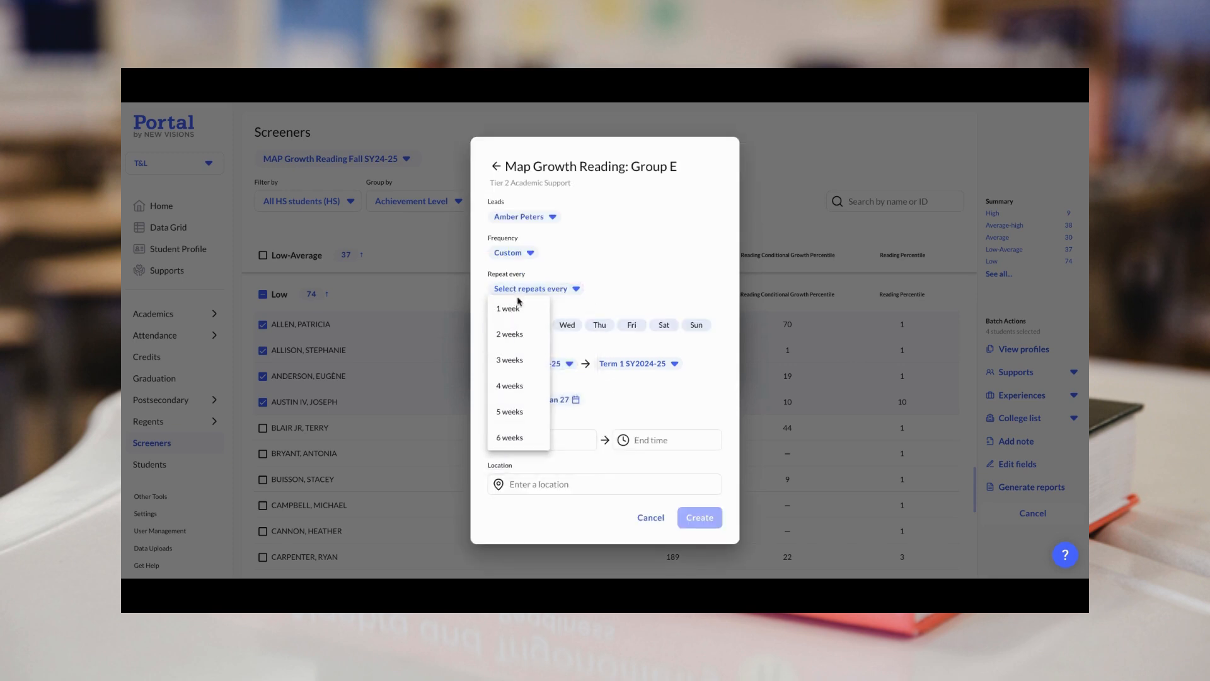
{"action": "left_click", "coordinate": [524, 334]}
{"action": "left_click", "coordinate": [511, 327]}
{"action": "left_click", "coordinate": [533, 328]}
{"action": "left_click", "coordinate": [628, 327]}
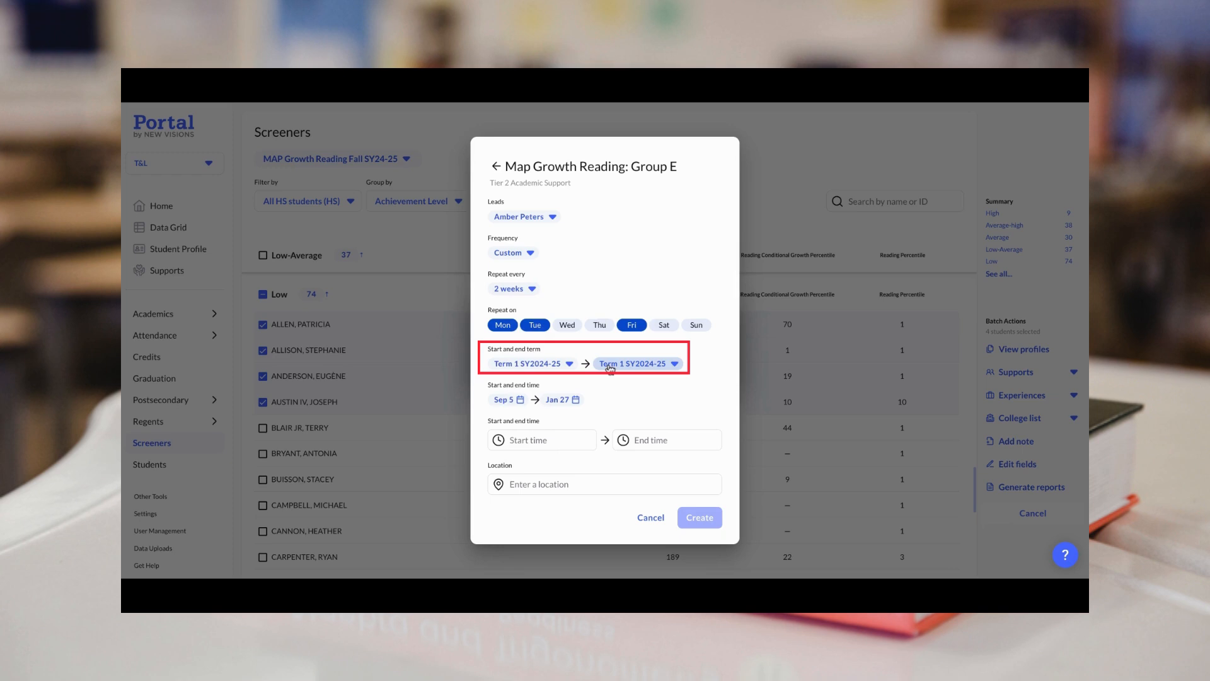
Set the support's dates to run from Sep 13 to Dec 20
{"action": "left_click", "coordinate": [522, 402]}
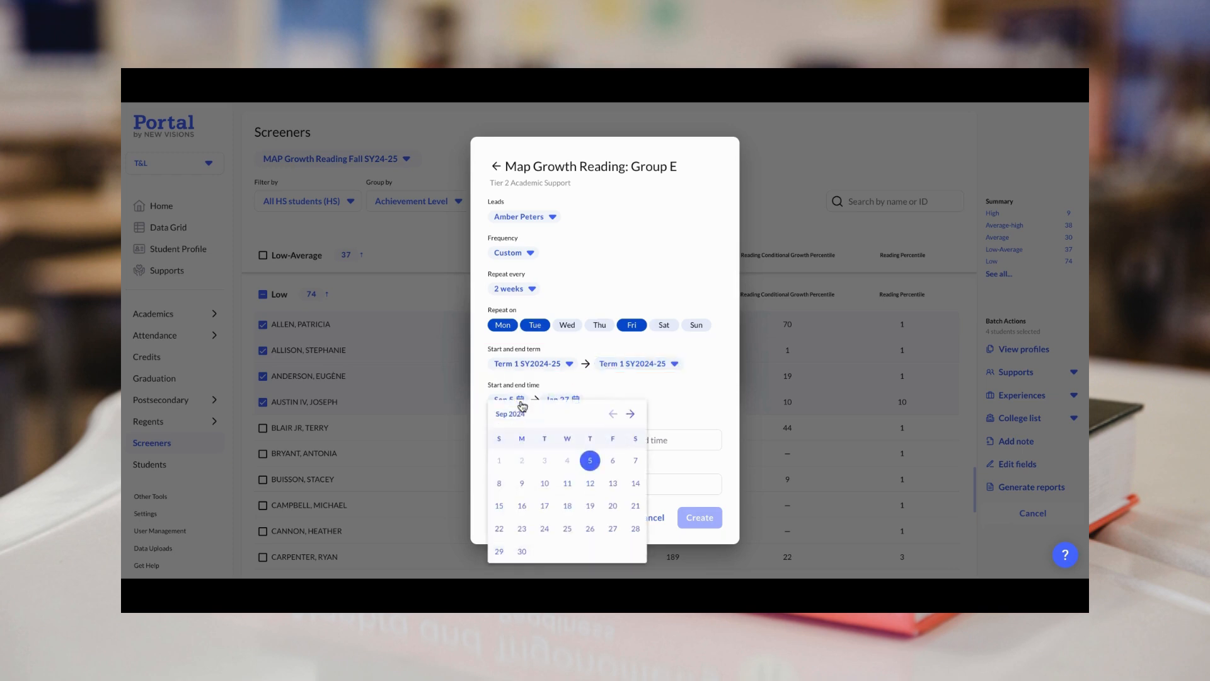
{"action": "left_click", "coordinate": [613, 483]}
{"action": "left_click", "coordinate": [570, 400]}
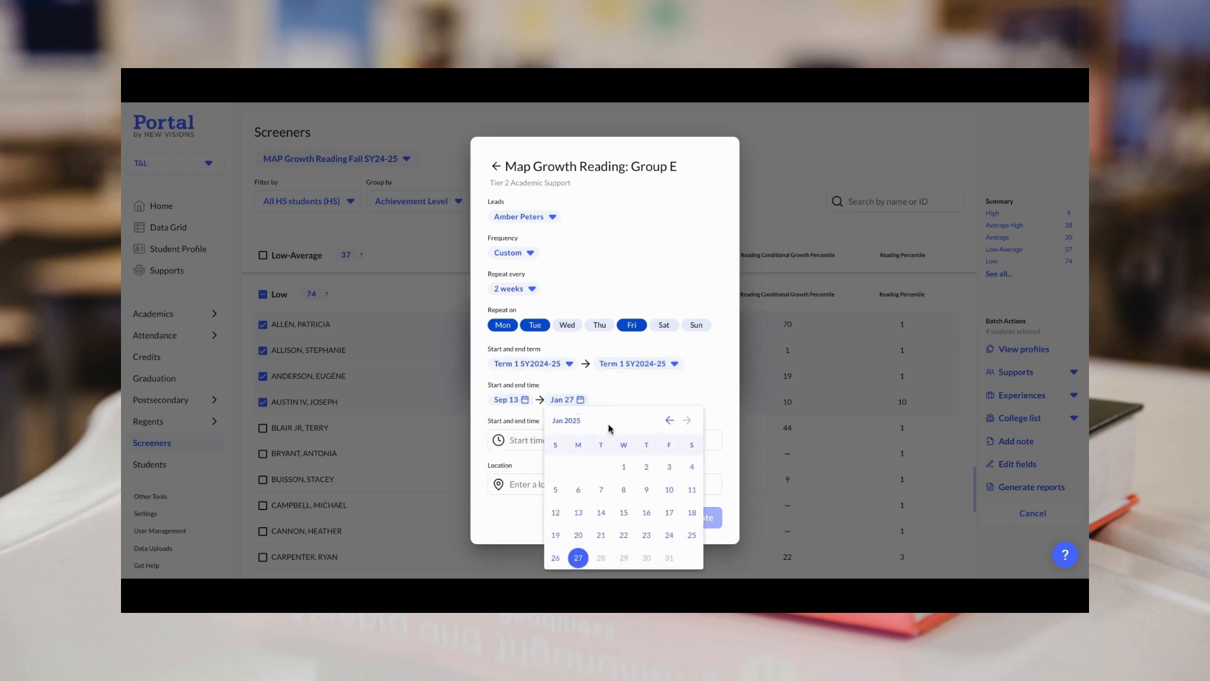
{"action": "left_click", "coordinate": [670, 419]}
{"action": "left_click", "coordinate": [669, 512]}
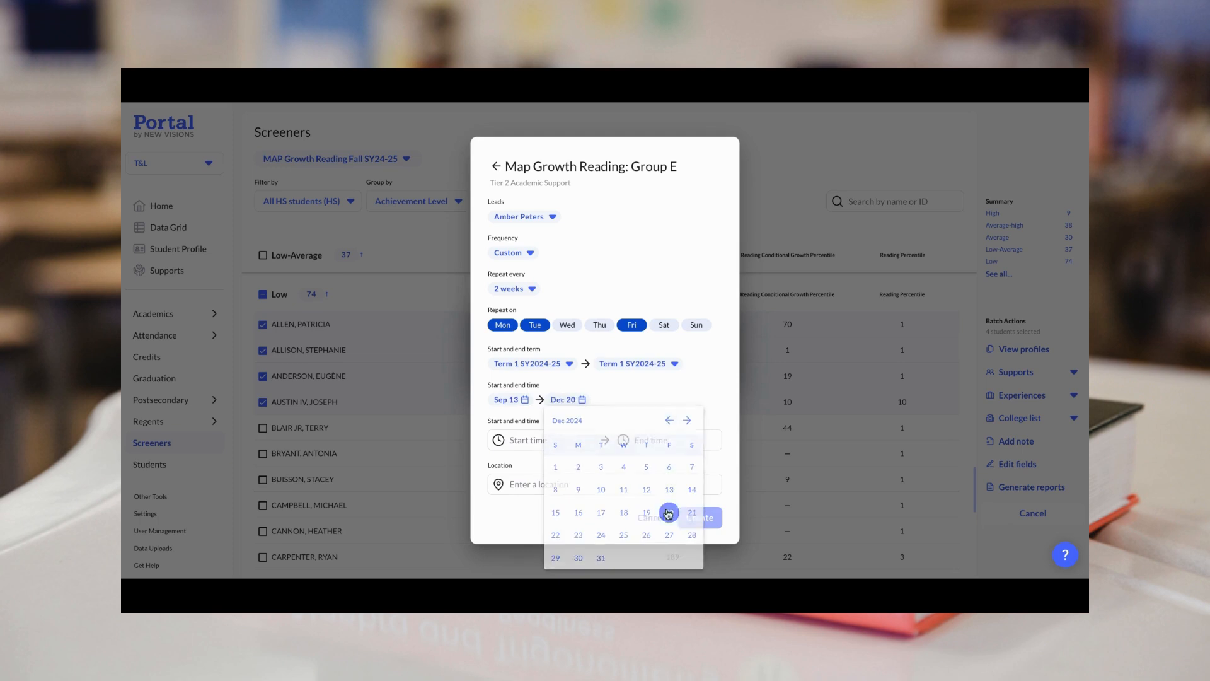
Schedule the support's sessions from 7:00 AM to 7:30 AM
{"action": "left_click", "coordinate": [570, 432]}
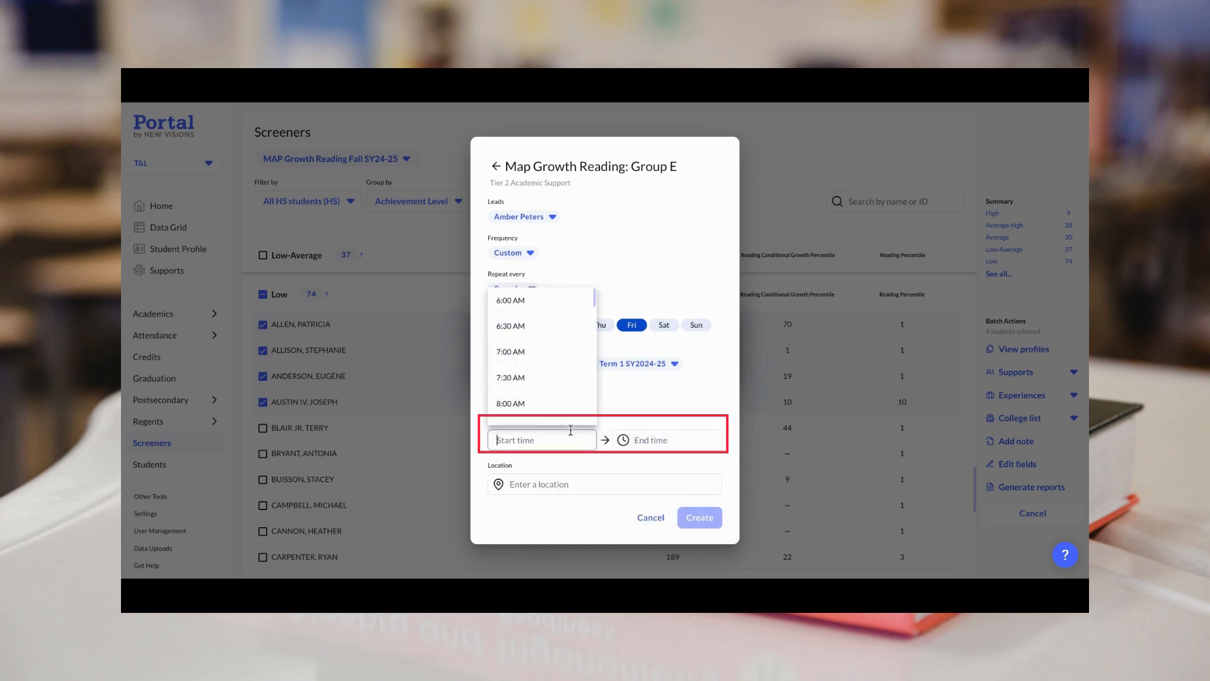
{"action": "left_click", "coordinate": [561, 361]}
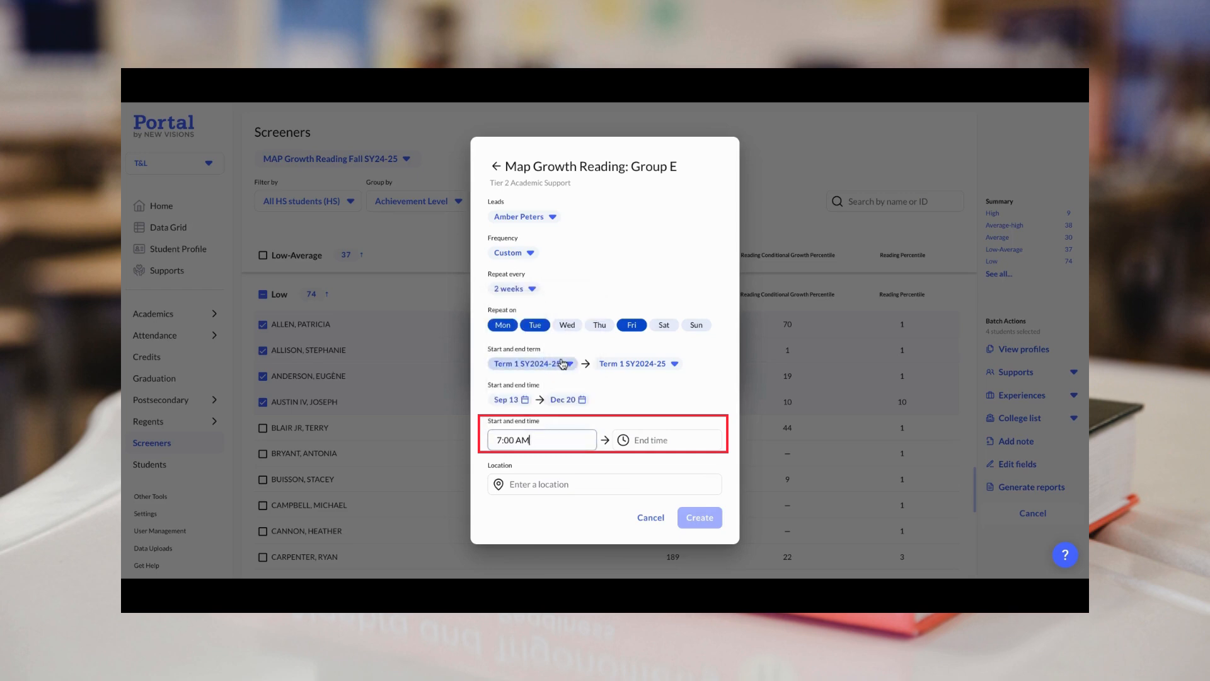
{"action": "left_click", "coordinate": [637, 440]}
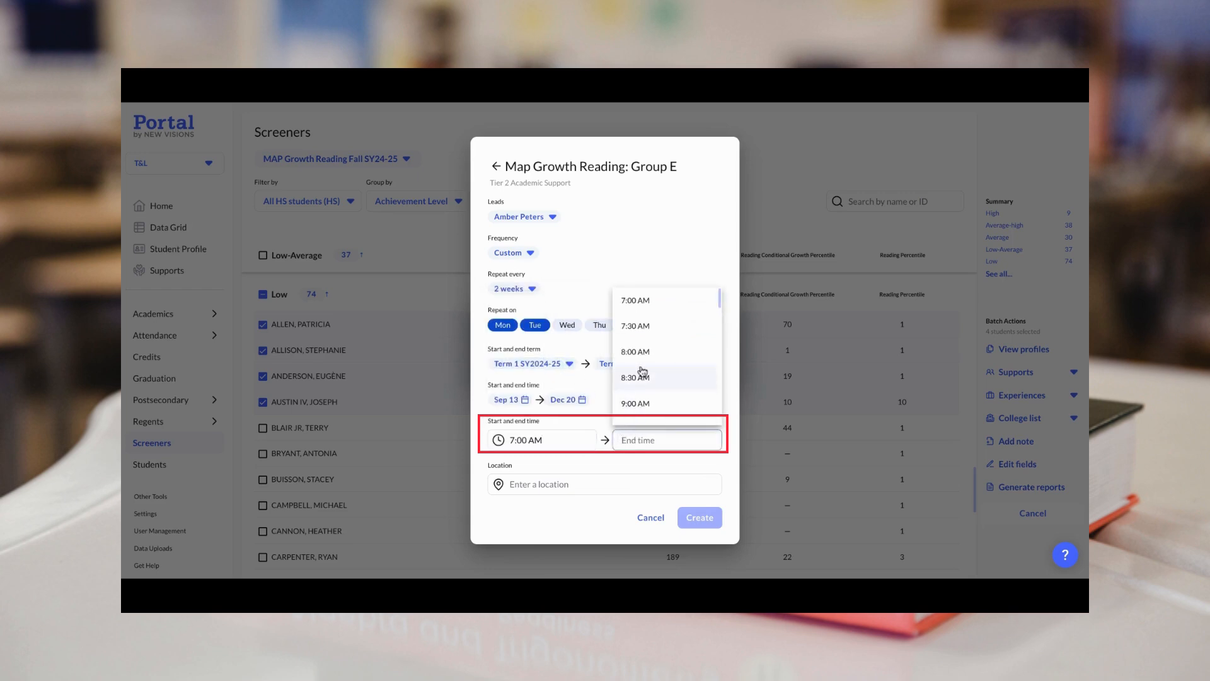
{"action": "left_click", "coordinate": [643, 325]}
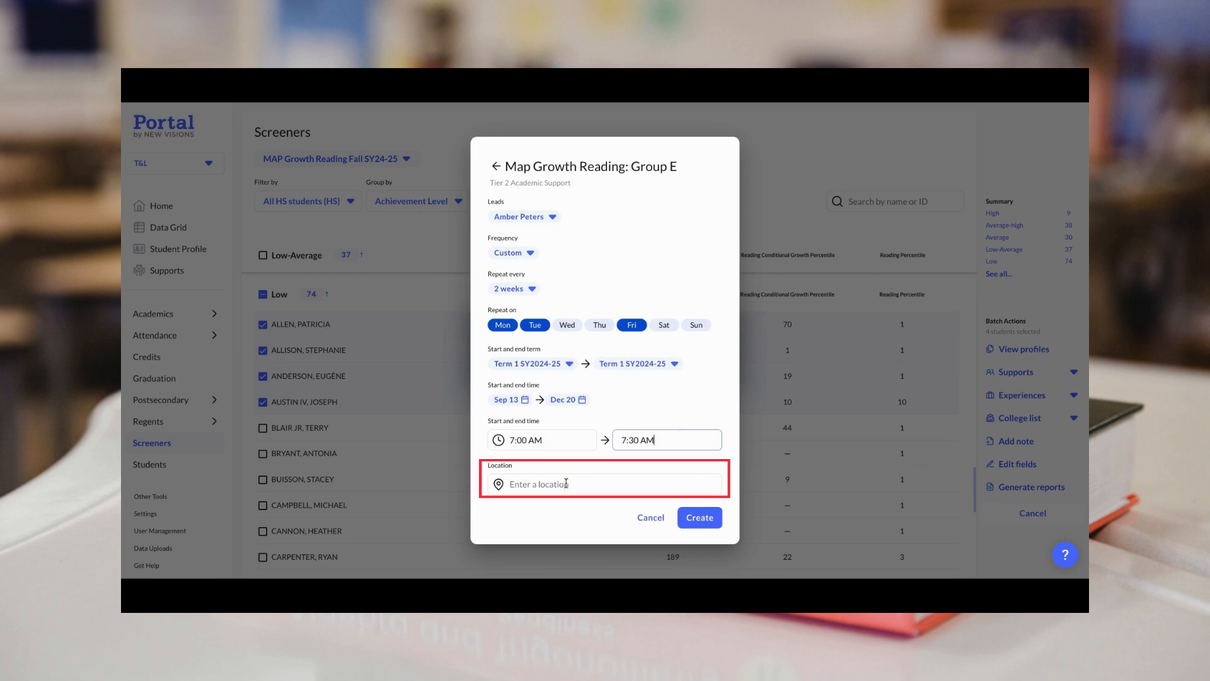
Create the support with Library as its location and assign it to the selected low-achieving students
{"action": "left_click", "coordinate": [483, 174]}
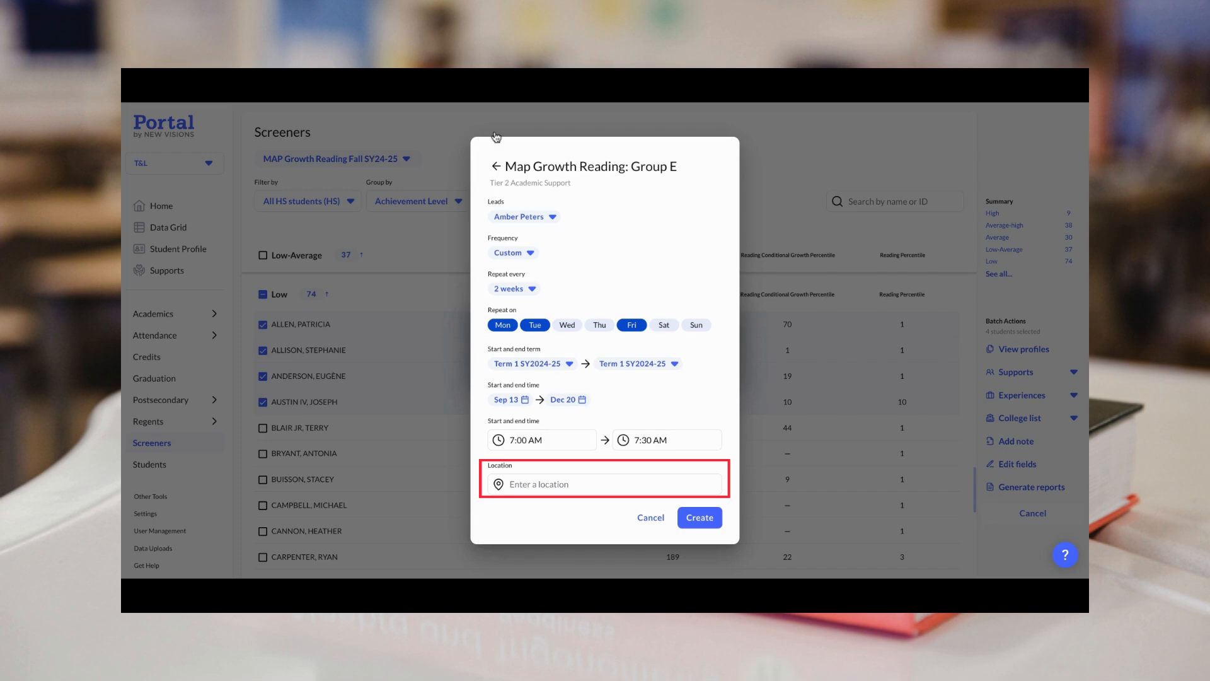
{"action": "left_click", "coordinate": [650, 484]}
{"action": "type", "text": "Library"}
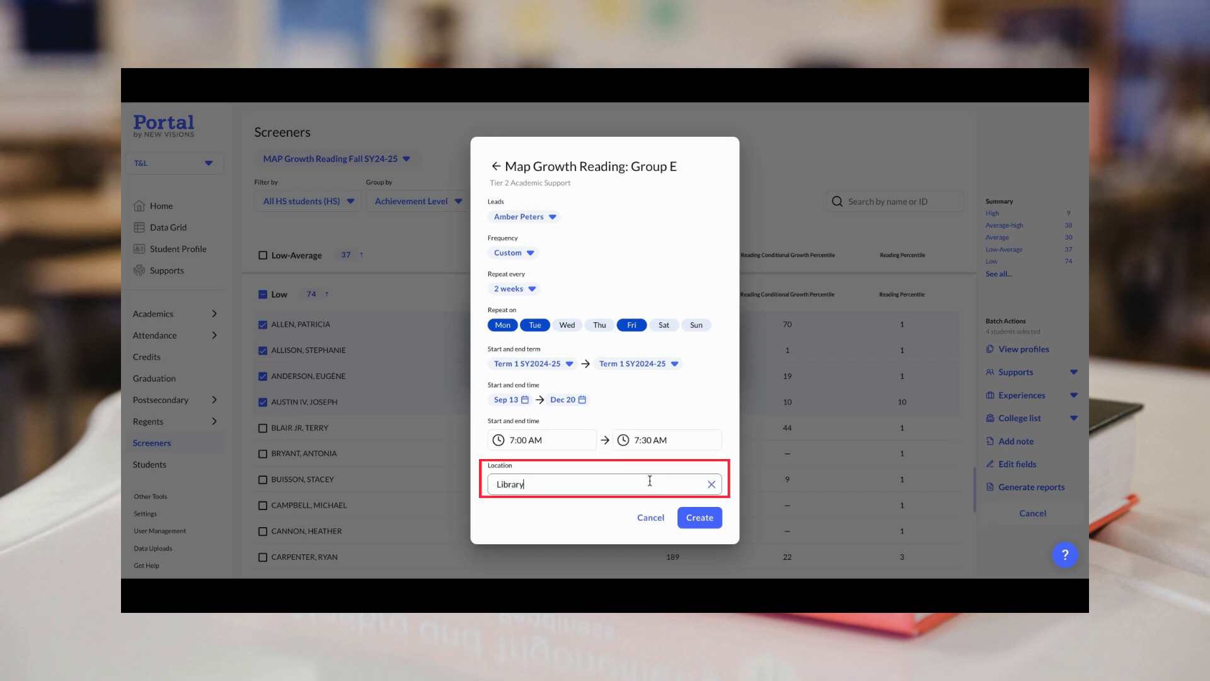
{"action": "left_click", "coordinate": [692, 519]}
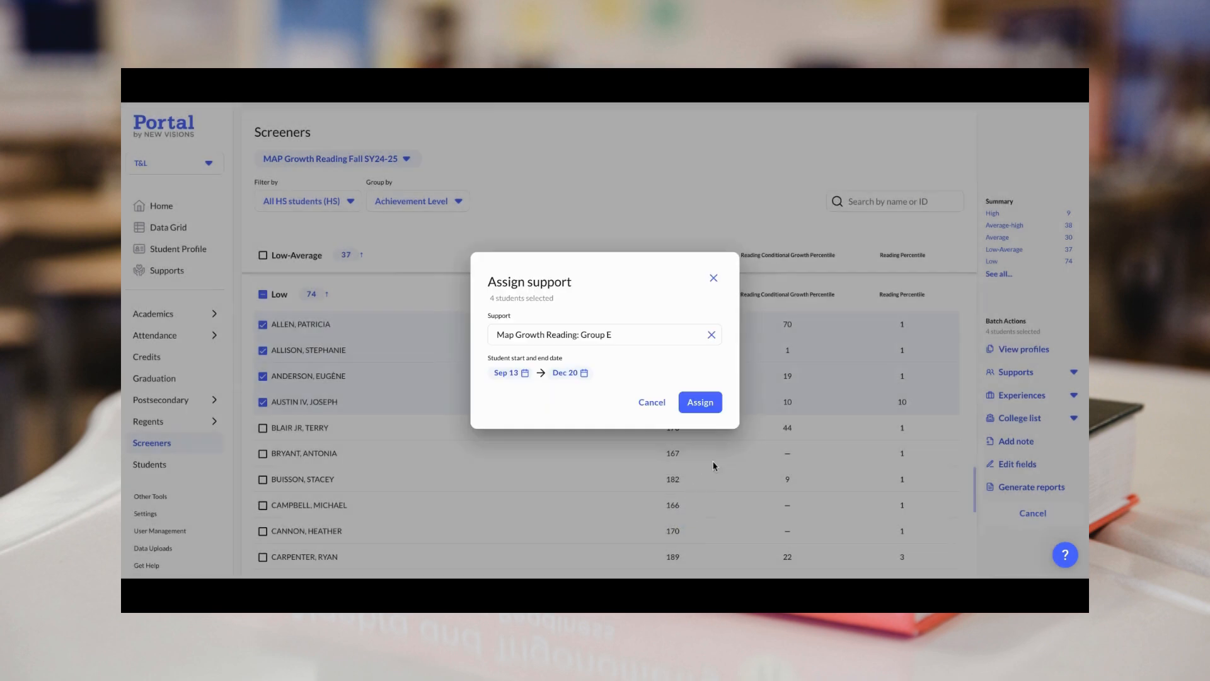
{"action": "left_click", "coordinate": [697, 408]}
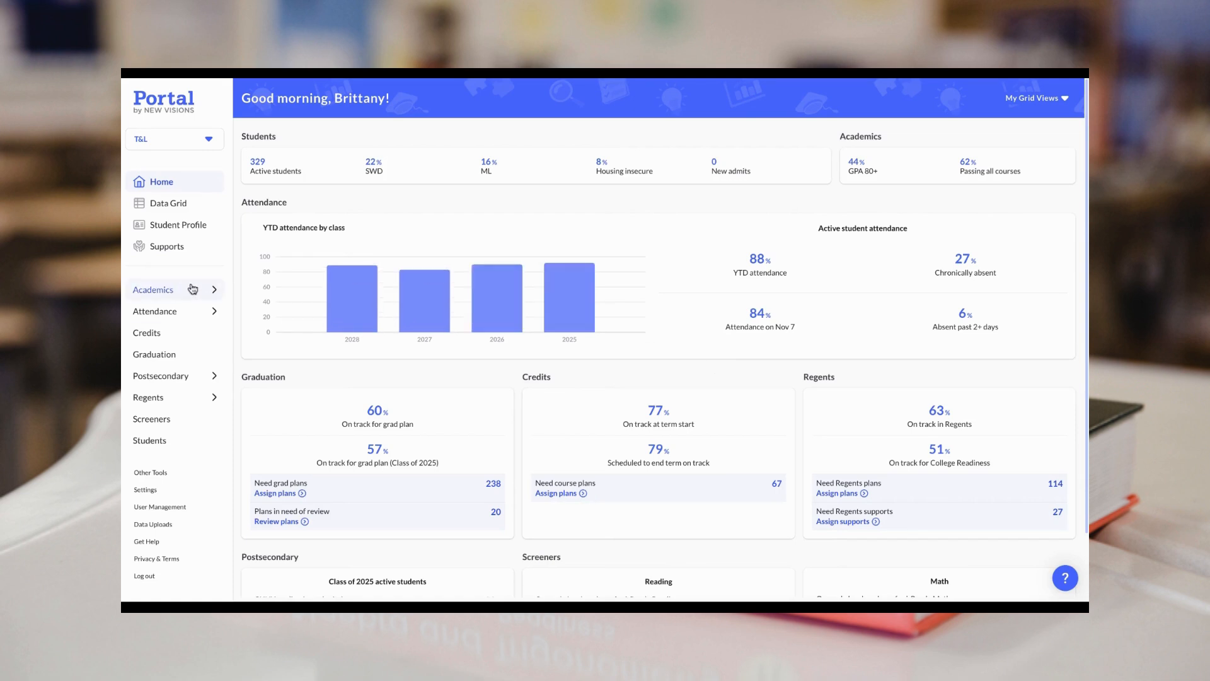
Open the Regents Supports portal view in the Data Grid
{"action": "left_click", "coordinate": [169, 203]}
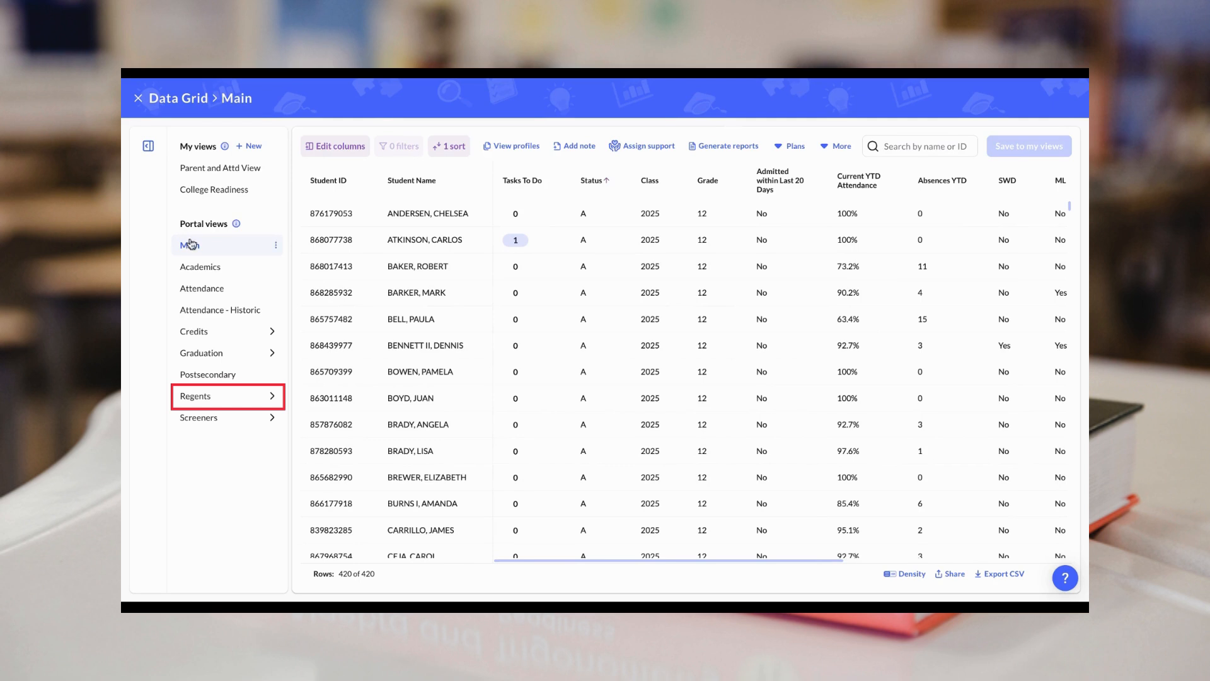
{"action": "left_click", "coordinate": [222, 401]}
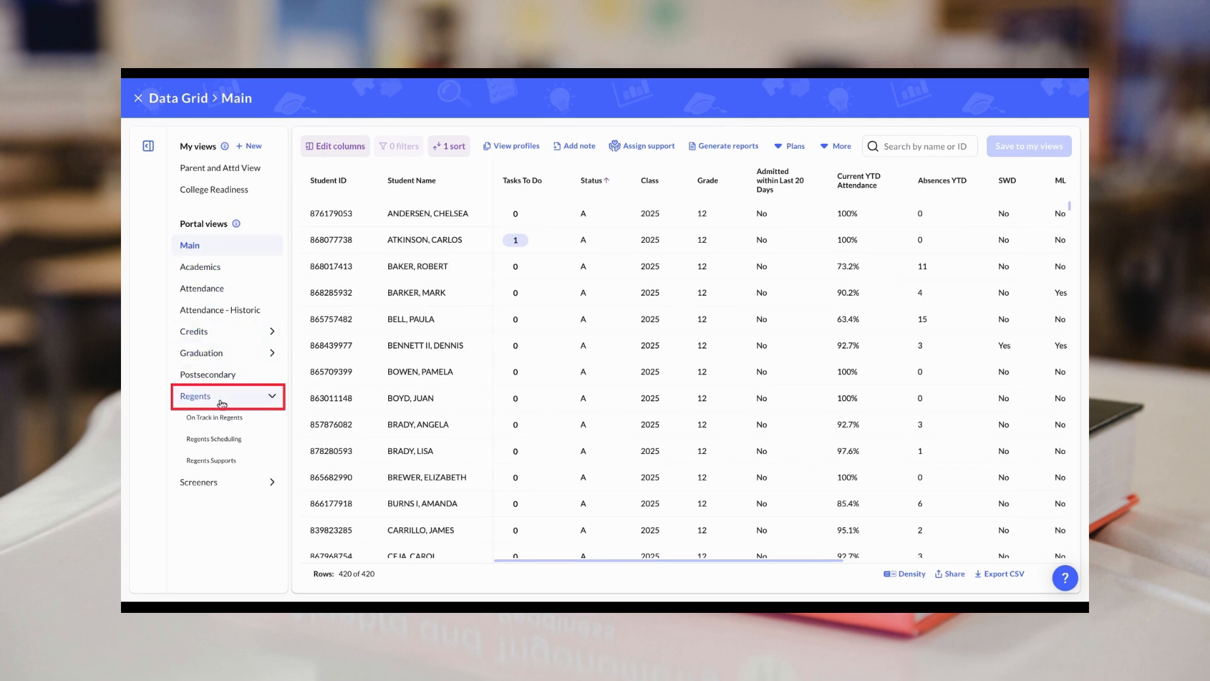
{"action": "left_click", "coordinate": [213, 465]}
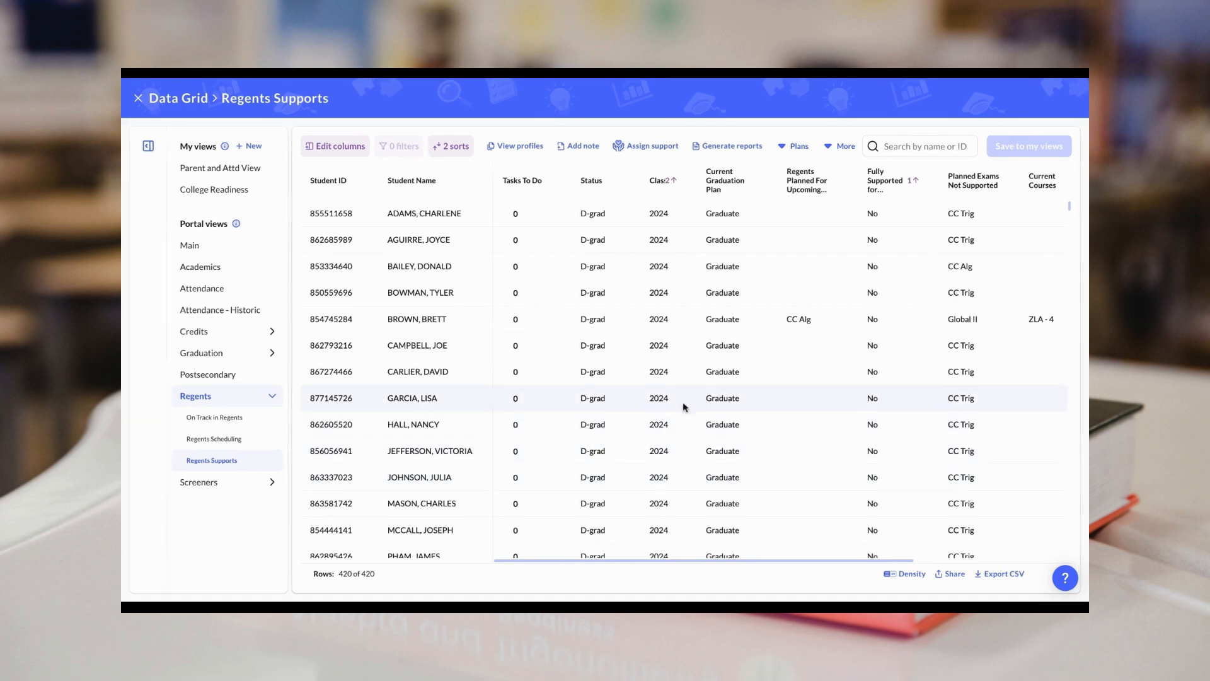
Filter the Planned Exams Not Supported column to show only students with CC Trig
{"action": "scroll", "coordinate": [704, 394], "scroll_direction": "right", "scroll_amount": 3}
{"action": "scroll", "coordinate": [707, 391], "scroll_direction": "right", "scroll_amount": 2}
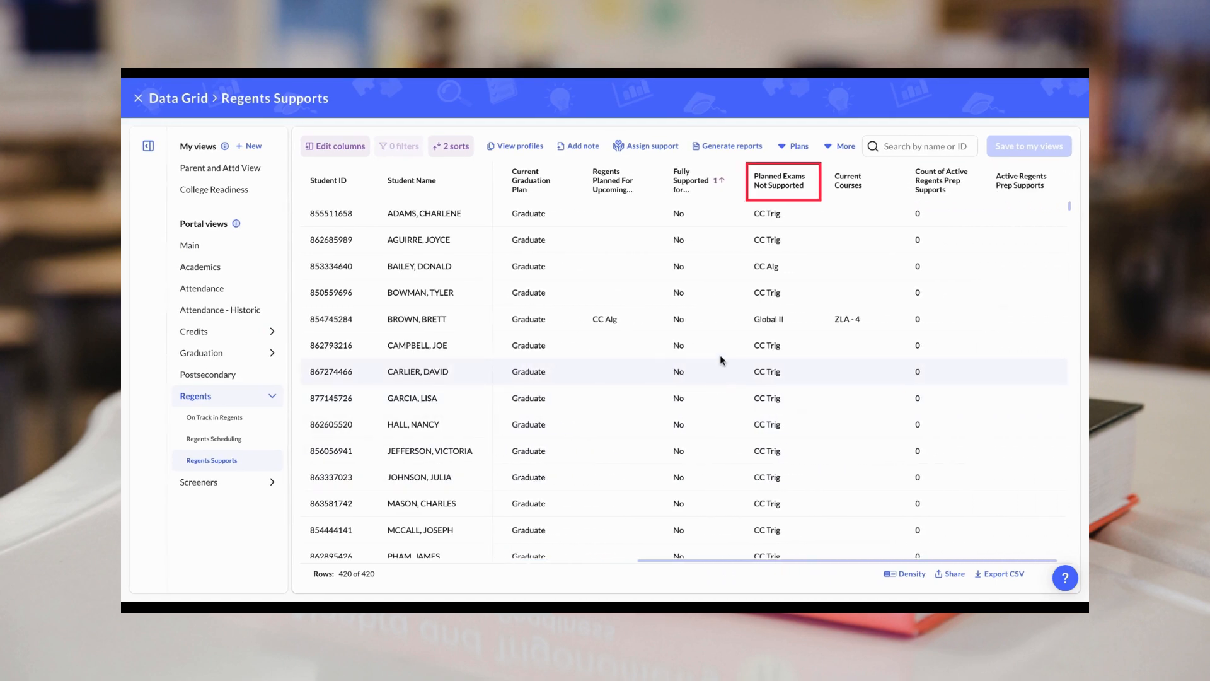
{"action": "left_click", "coordinate": [814, 185]}
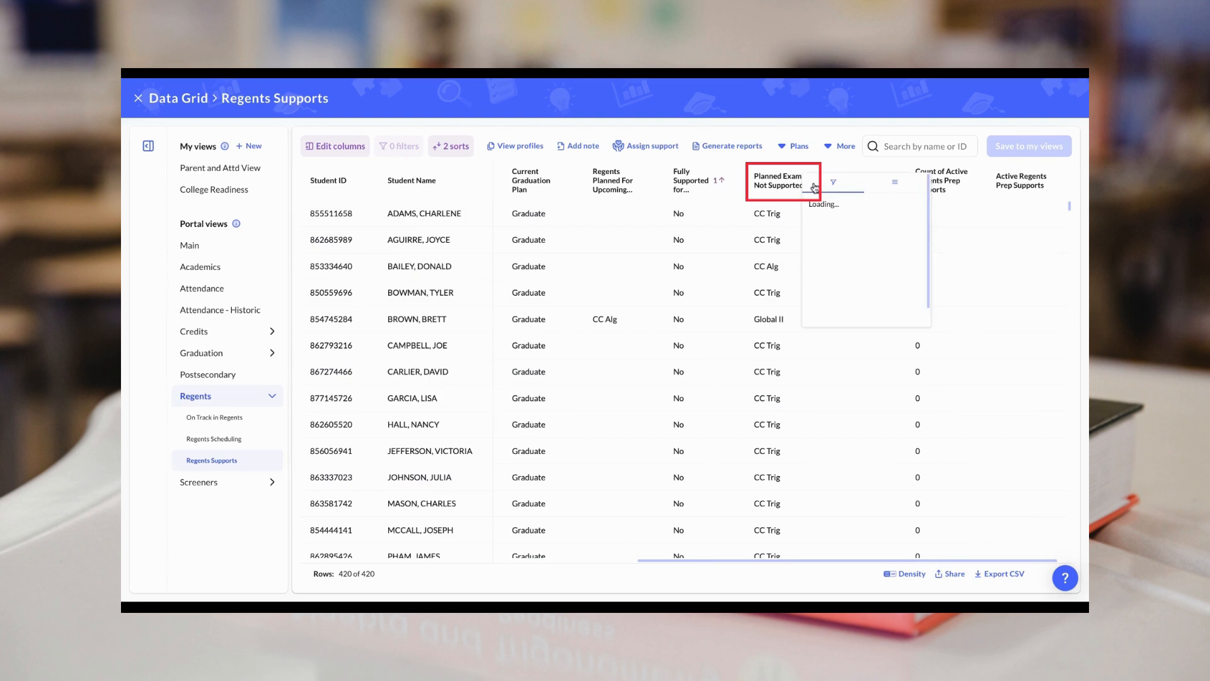
{"action": "left_click", "coordinate": [814, 226]}
{"action": "left_click", "coordinate": [816, 289]}
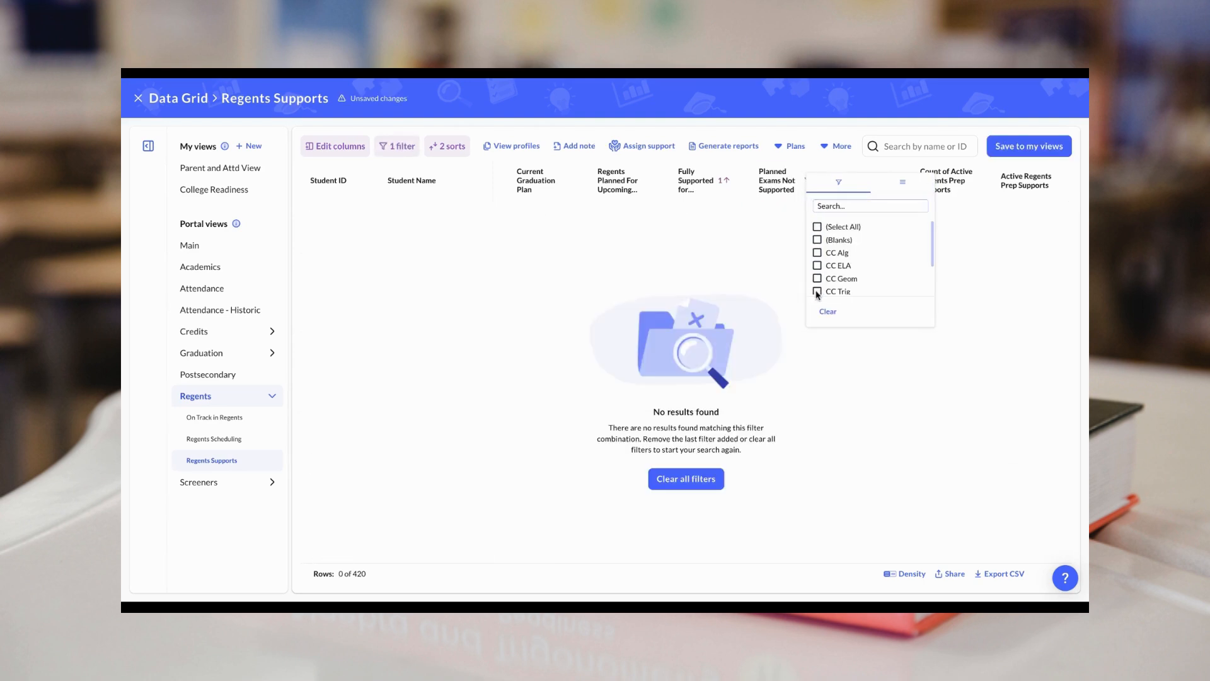
{"action": "left_click", "coordinate": [802, 163]}
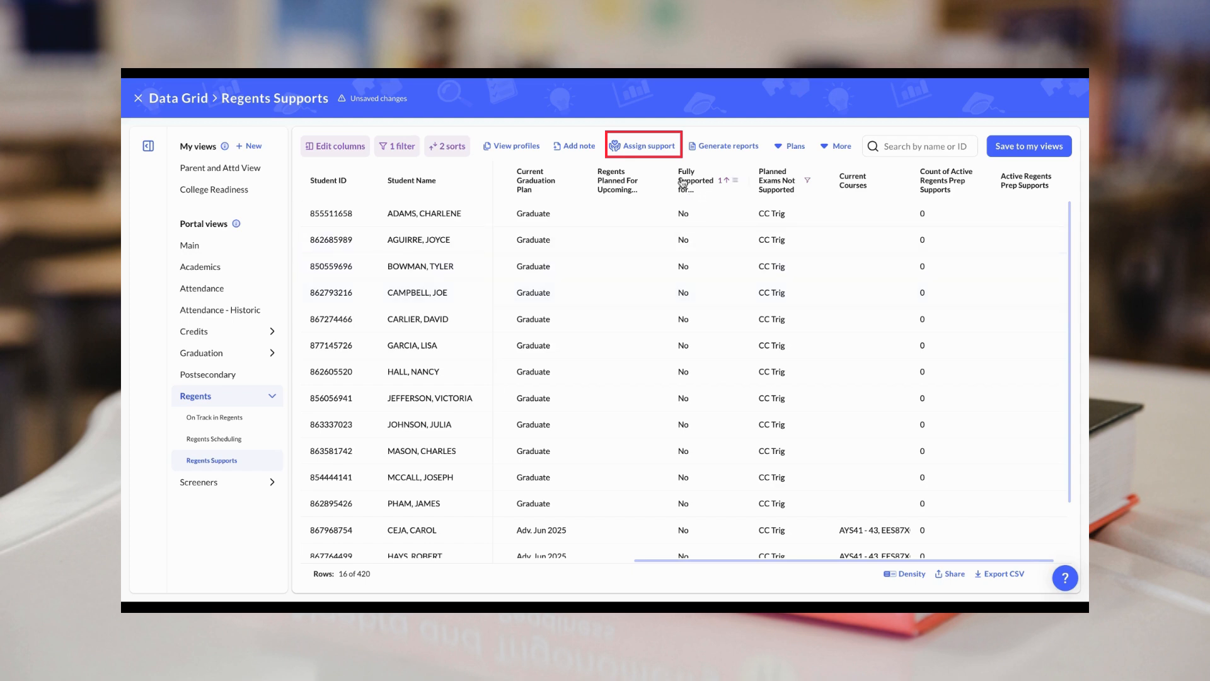
Select the first three filtered students and open the support assignment for them
{"action": "left_click", "coordinate": [663, 151]}
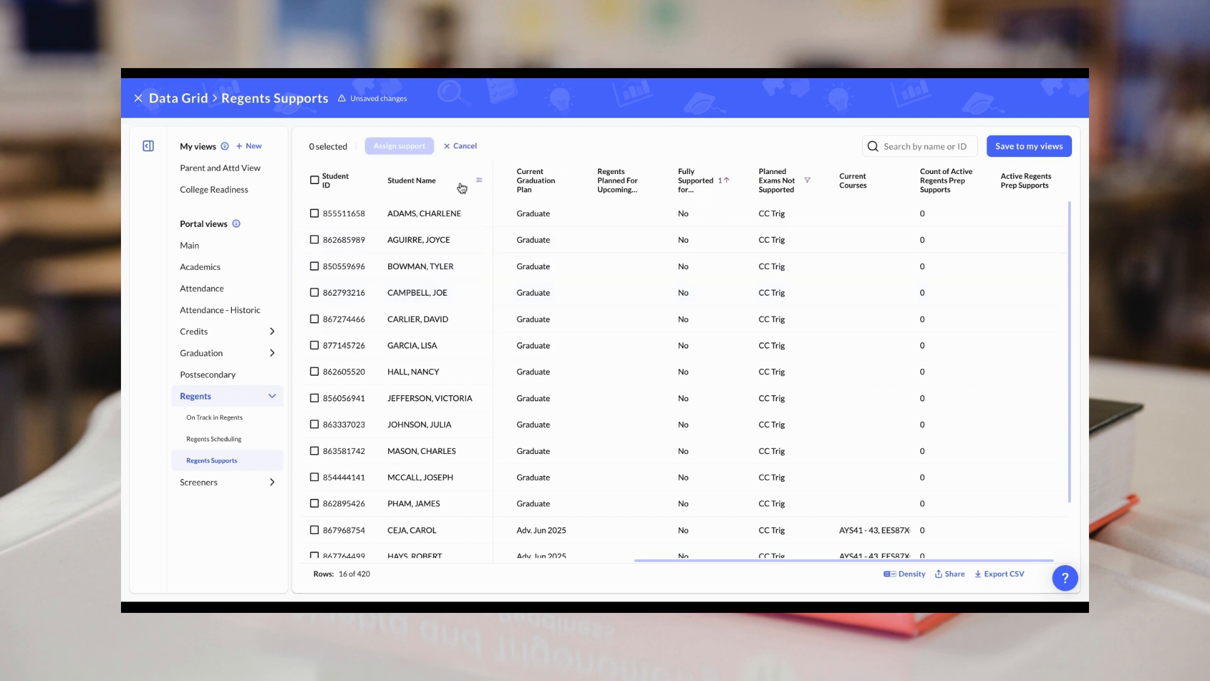
{"action": "left_click", "coordinate": [314, 214]}
{"action": "left_click", "coordinate": [314, 240]}
{"action": "left_click", "coordinate": [314, 266]}
{"action": "left_click", "coordinate": [393, 153]}
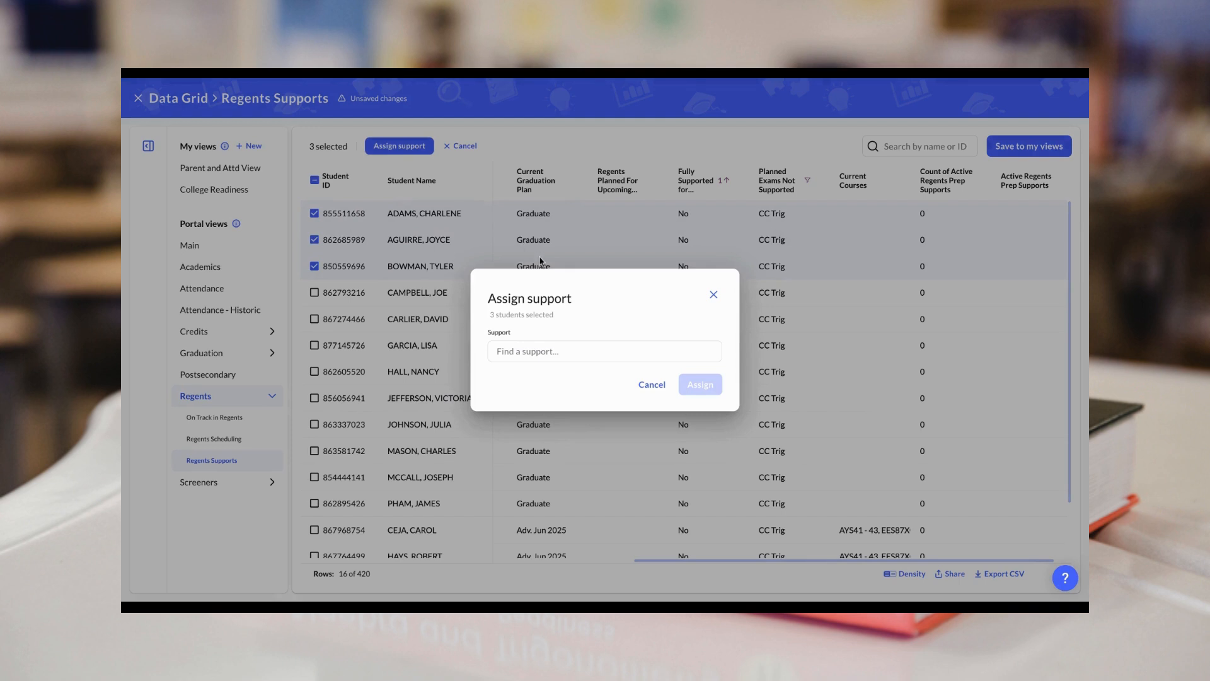
Look through the available supports down to the option for creating a new one, and cancel the assignment
{"action": "left_click", "coordinate": [625, 350]}
{"action": "scroll", "coordinate": [621, 408], "scroll_direction": "down", "scroll_amount": 2}
{"action": "scroll", "coordinate": [621, 410], "scroll_direction": "down", "scroll_amount": 5}
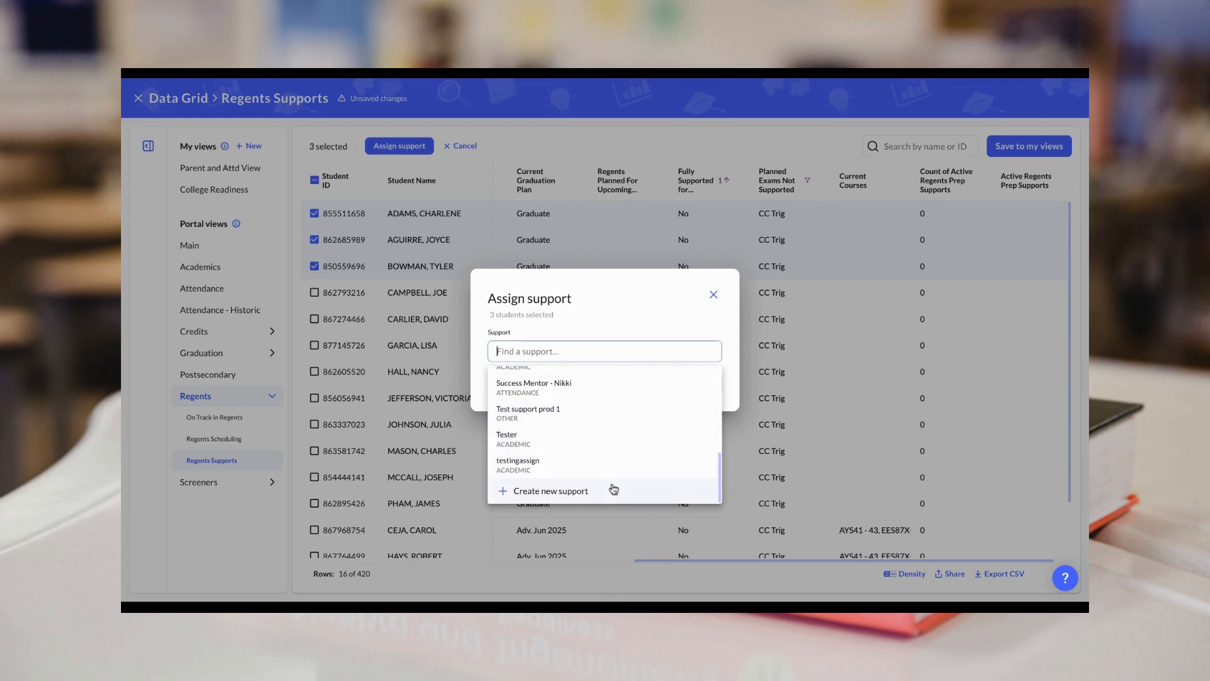
{"action": "left_click", "coordinate": [713, 295]}
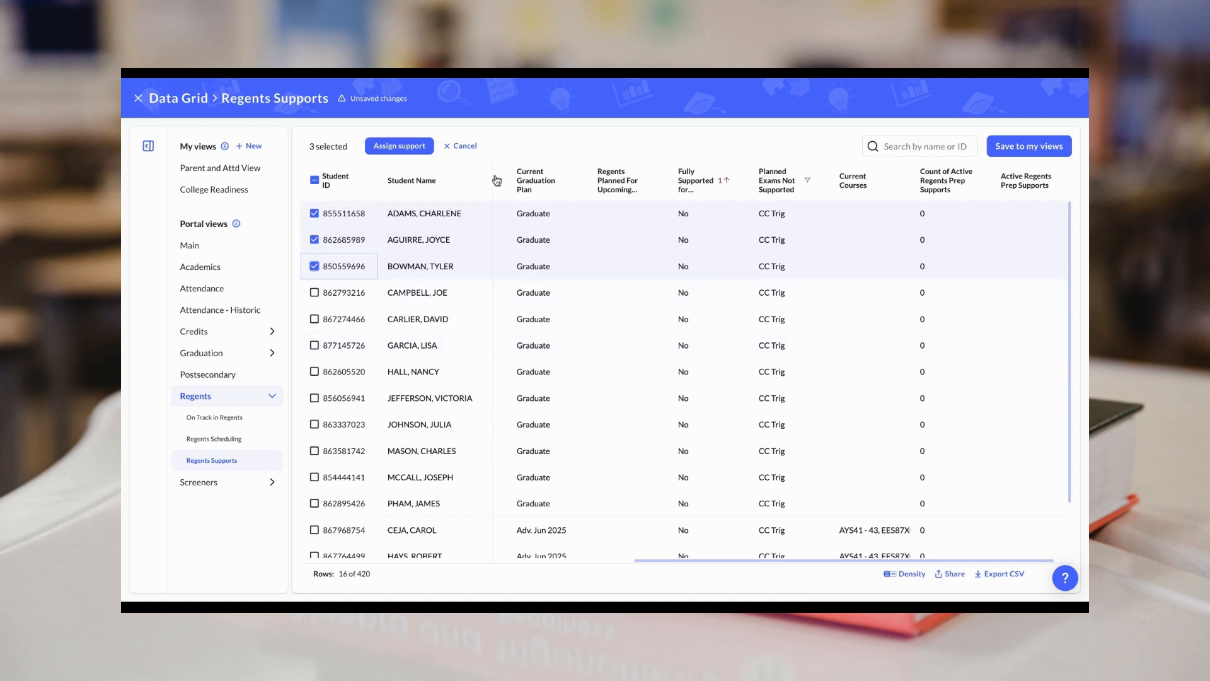
{"action": "left_click", "coordinate": [475, 154]}
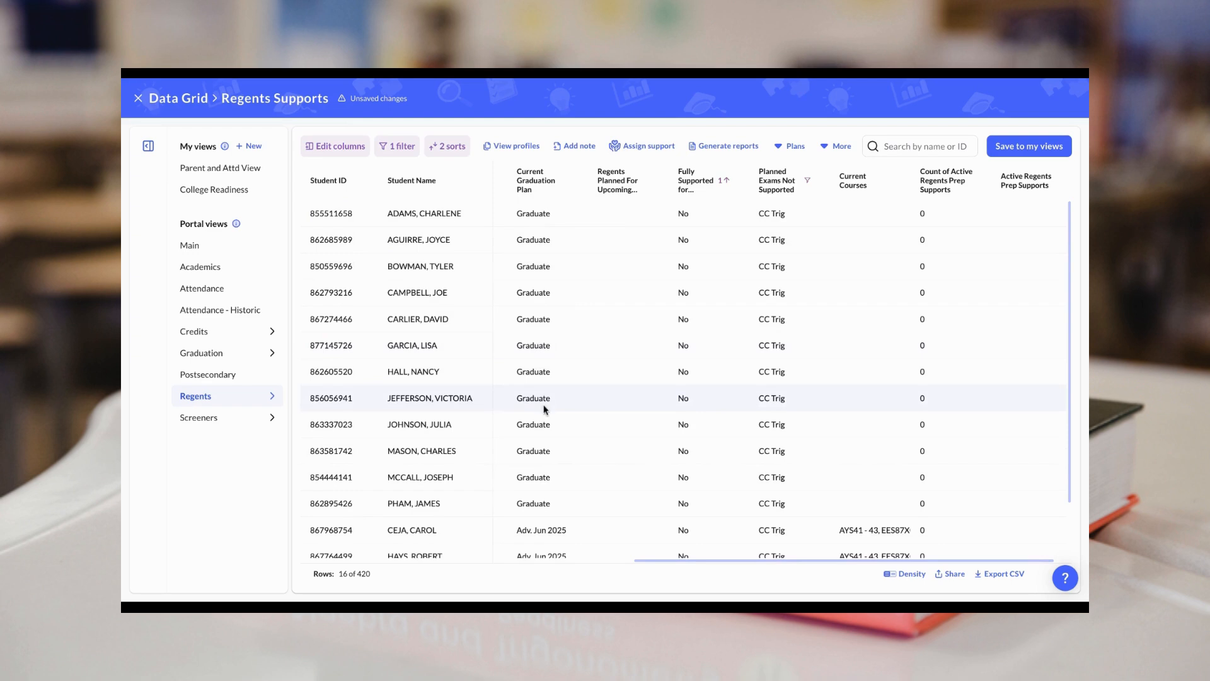
Open the profile of the first student with an Adv. Jun 2025 graduation plan and go to its Supports section
{"action": "scroll", "coordinate": [561, 408], "scroll_direction": "down", "scroll_amount": 2}
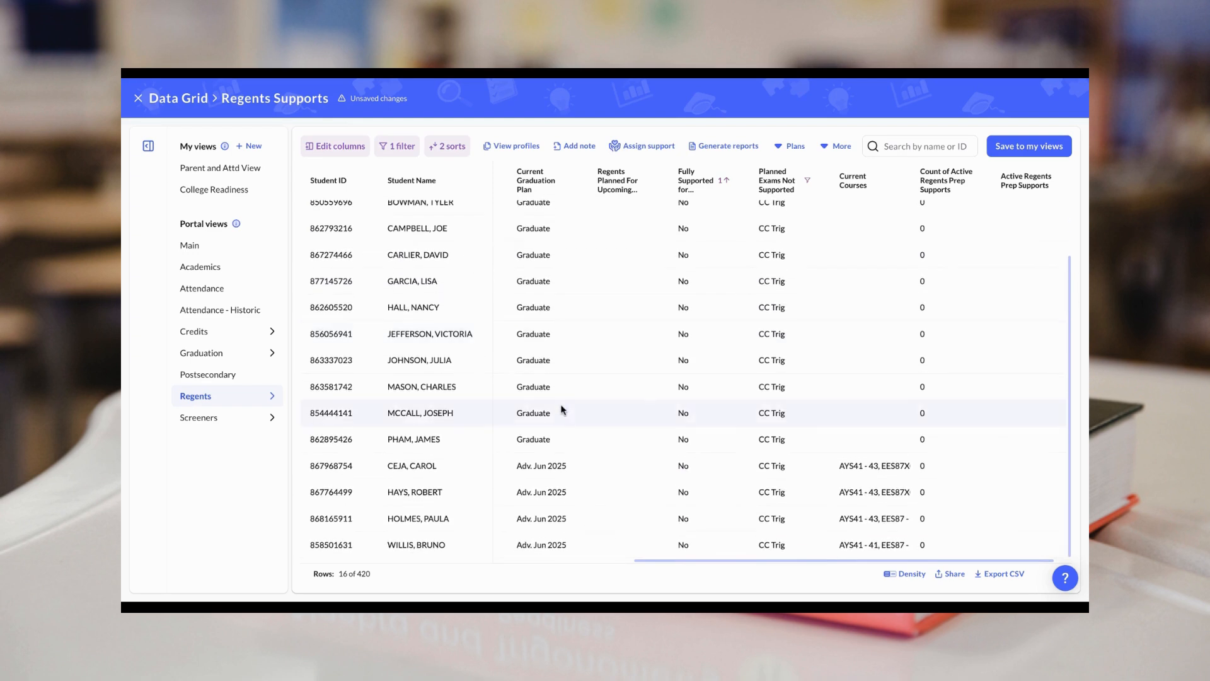
{"action": "left_click", "coordinate": [456, 465]}
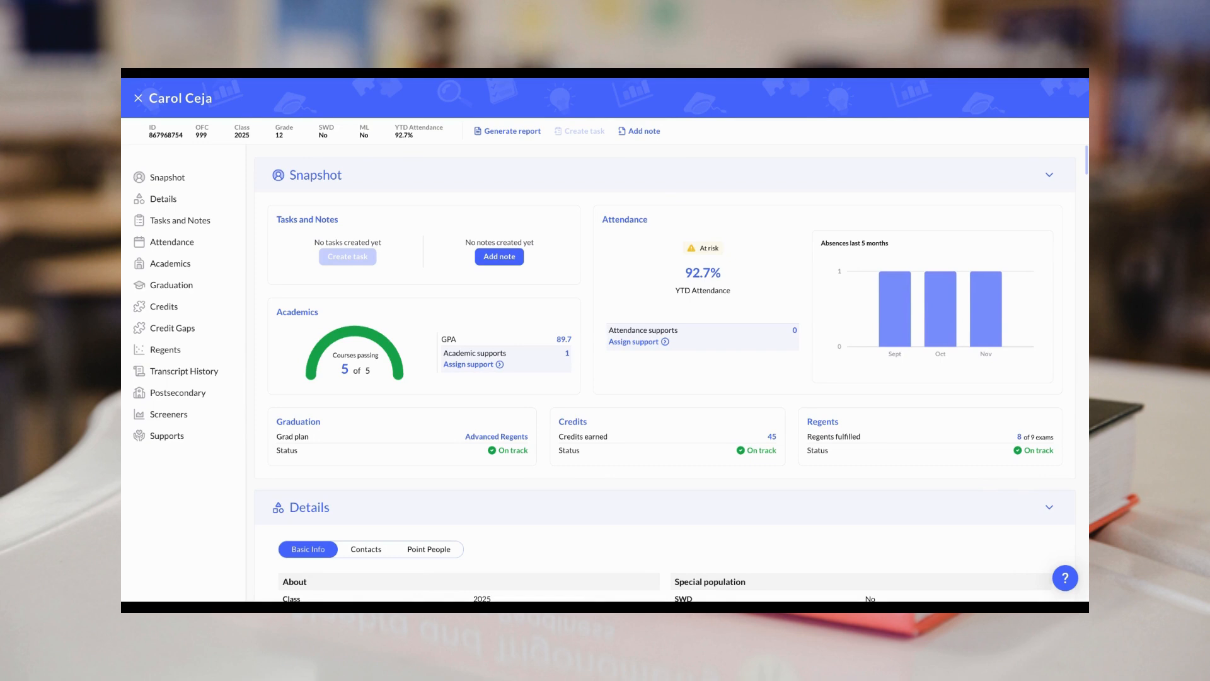
{"action": "scroll", "coordinate": [765, 326], "scroll_direction": "down", "scroll_amount": 4}
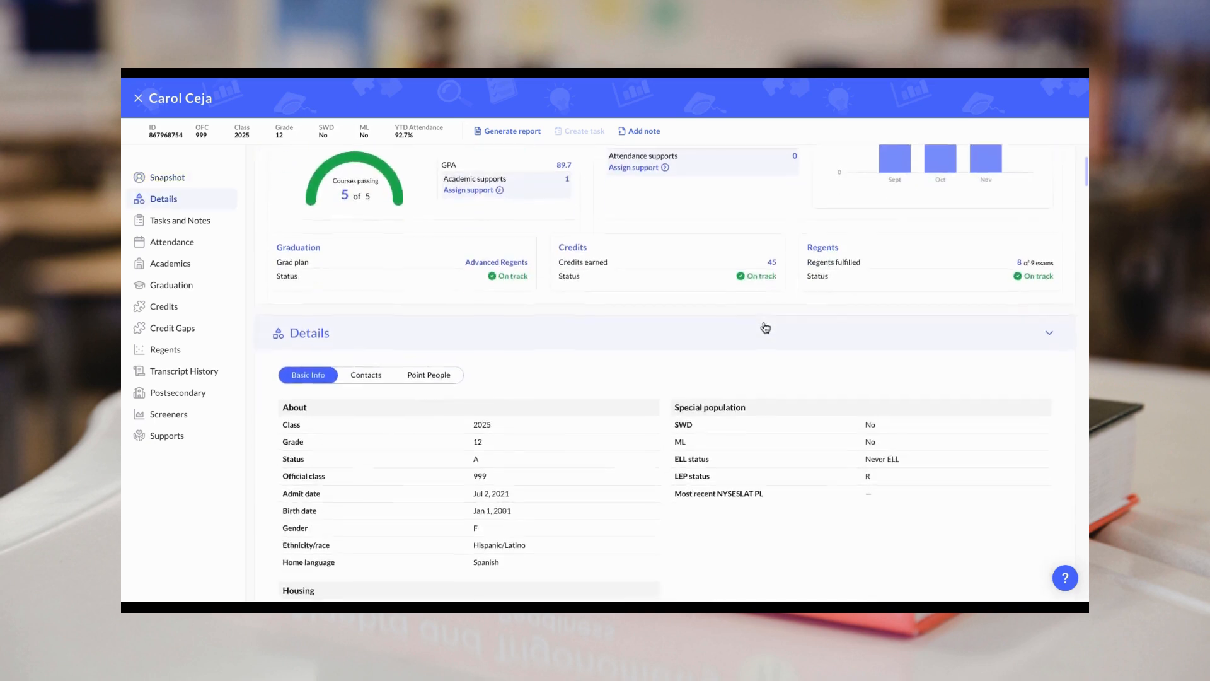
{"action": "scroll", "coordinate": [764, 327], "scroll_direction": "down", "scroll_amount": 9}
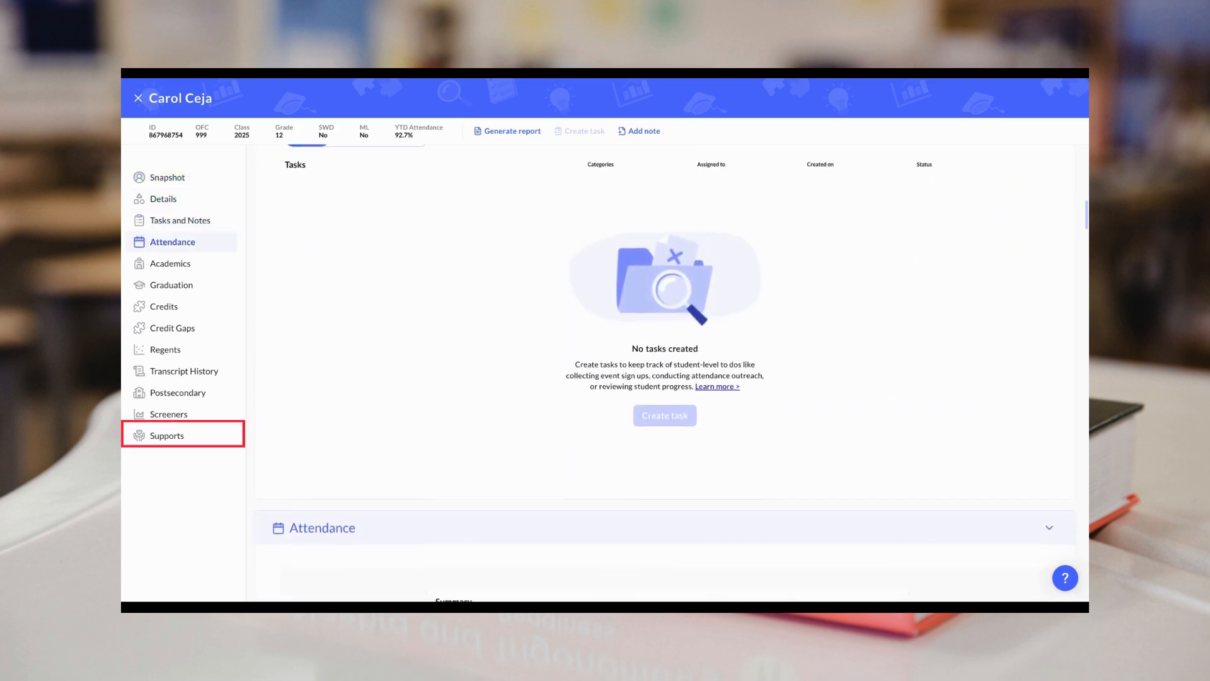
{"action": "scroll", "coordinate": [665, 372], "scroll_direction": "down", "scroll_amount": 1}
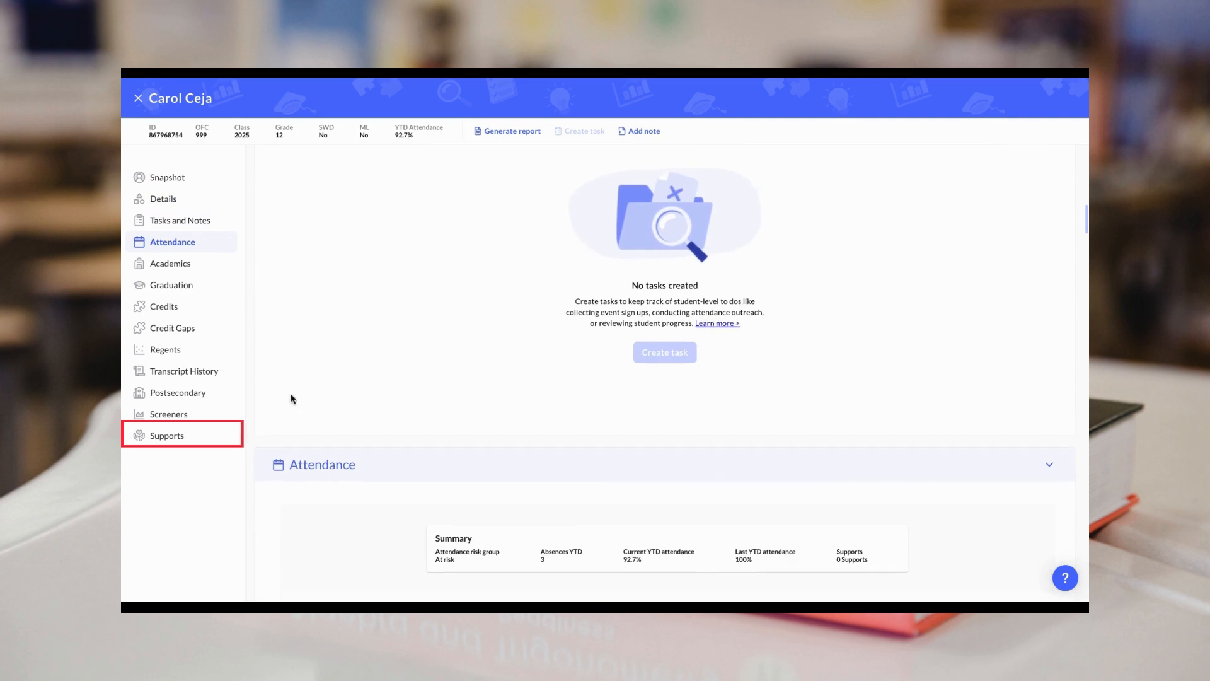
{"action": "left_click", "coordinate": [206, 444]}
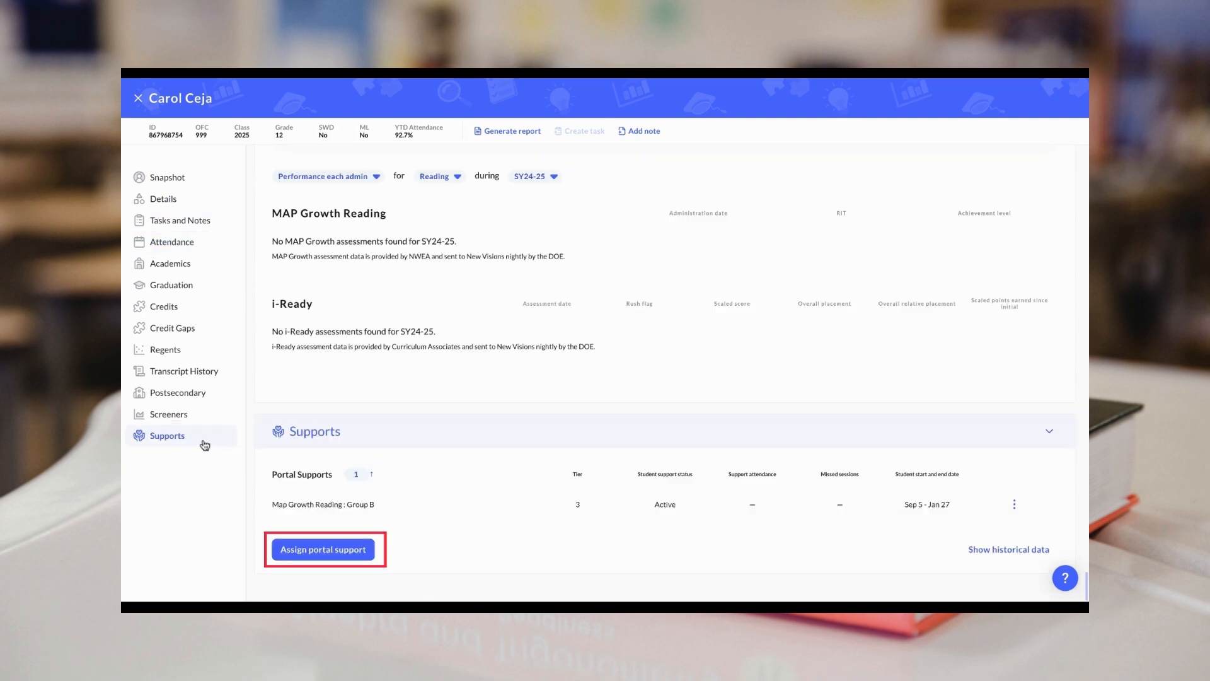
Start assigning a portal support to this student and browse the available supports as far as the Map Growth Reading groups
{"action": "left_click", "coordinate": [323, 550]}
{"action": "left_click", "coordinate": [621, 341]}
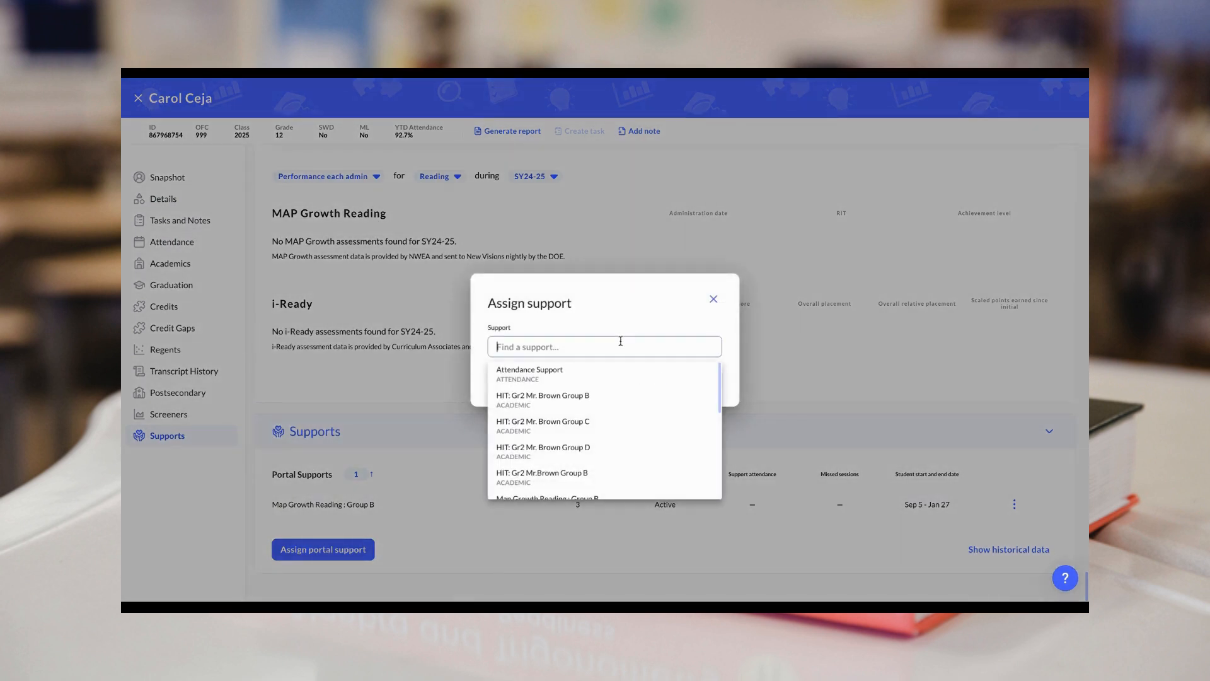
{"action": "scroll", "coordinate": [622, 416], "scroll_direction": "down", "scroll_amount": 10}
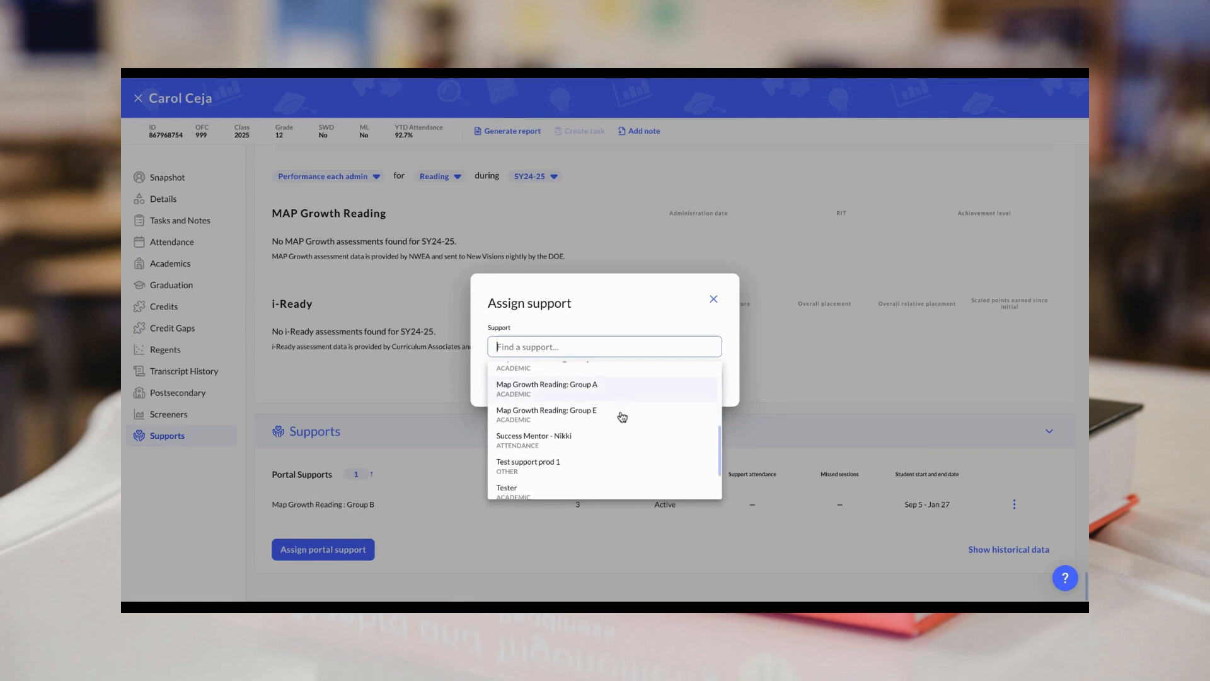